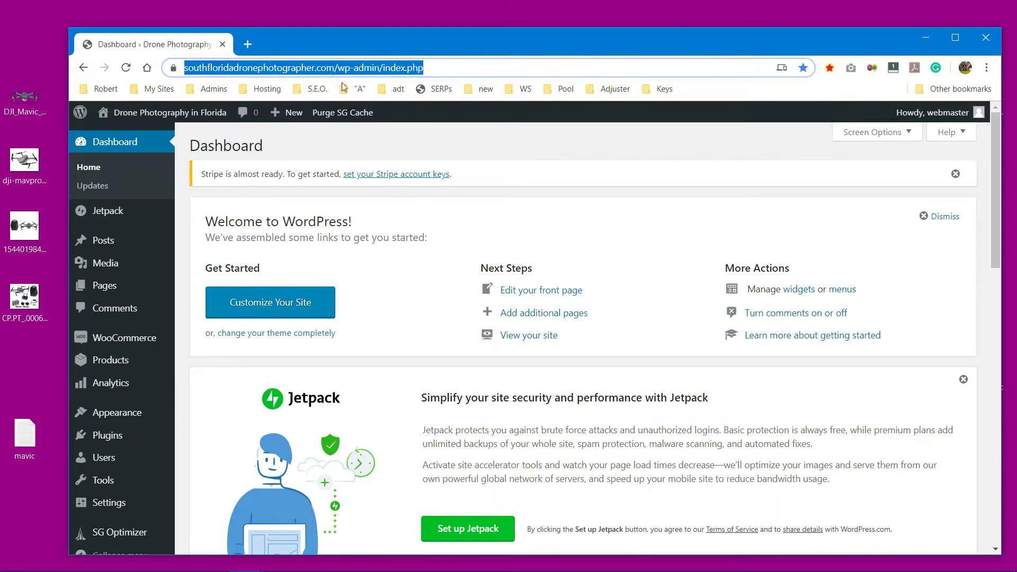
- Start adding a new product to the WooCommerce store
click(475, 152)
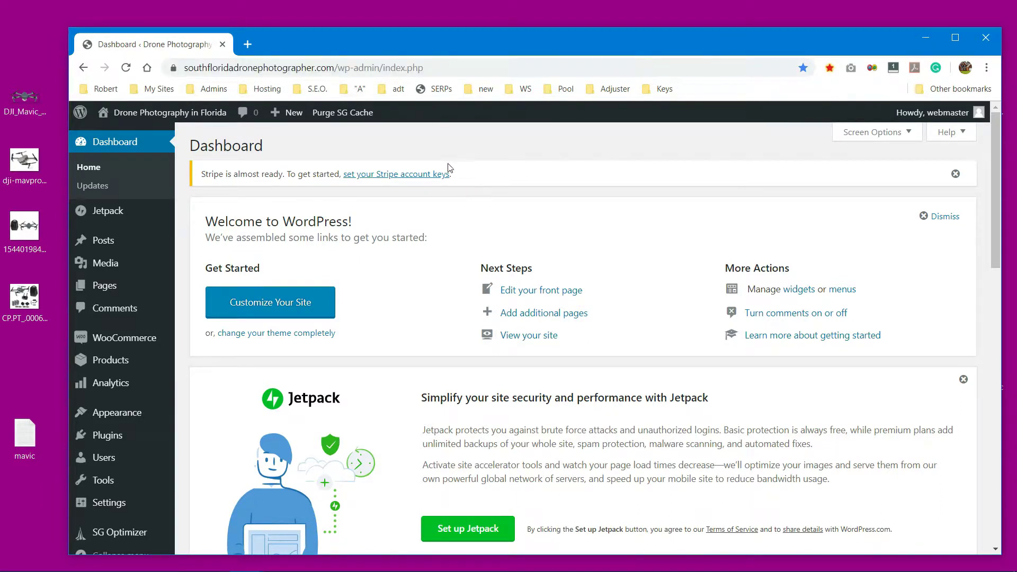
mouse_move(299, 114)
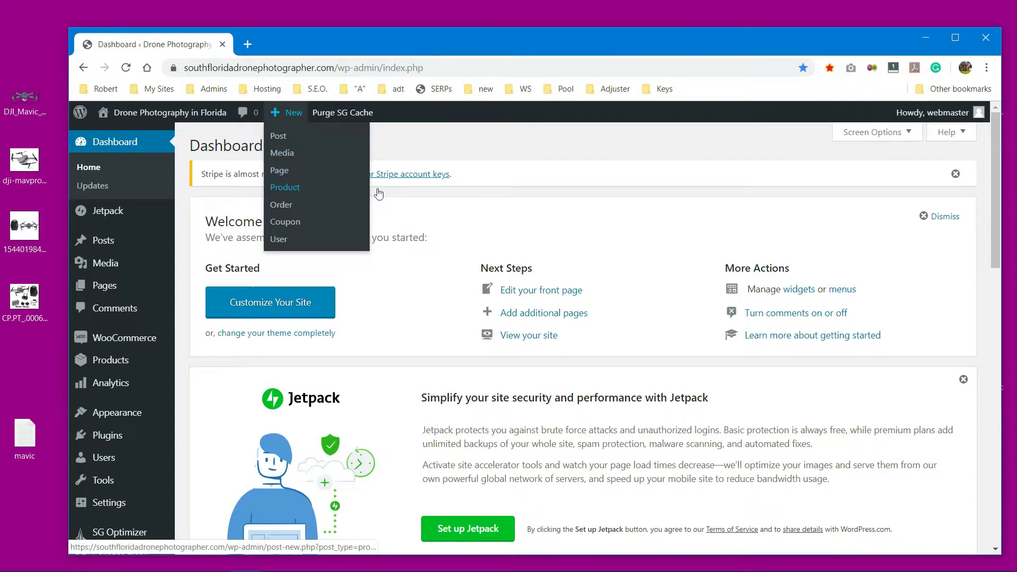
mouse_move(124, 367)
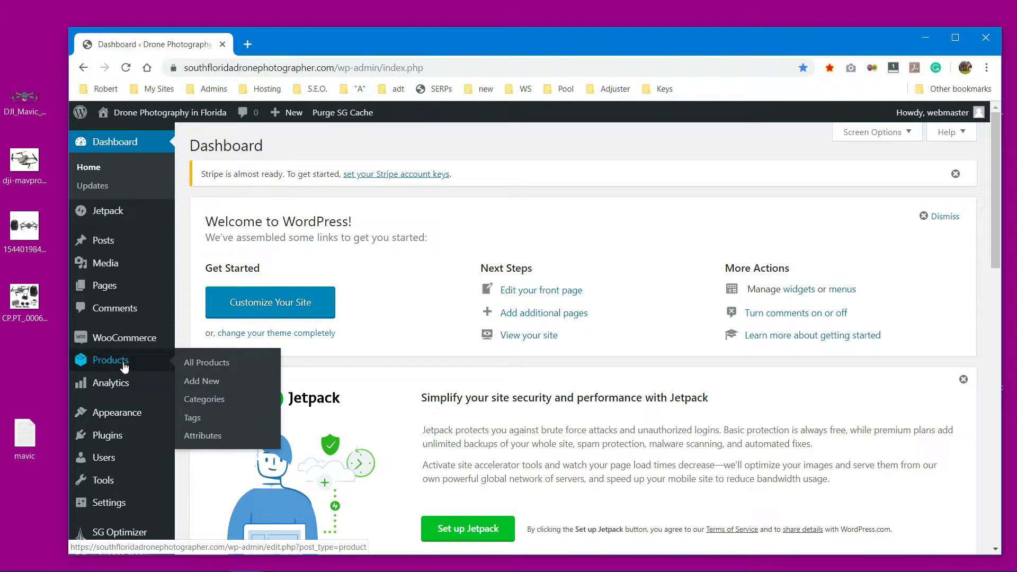
click(213, 382)
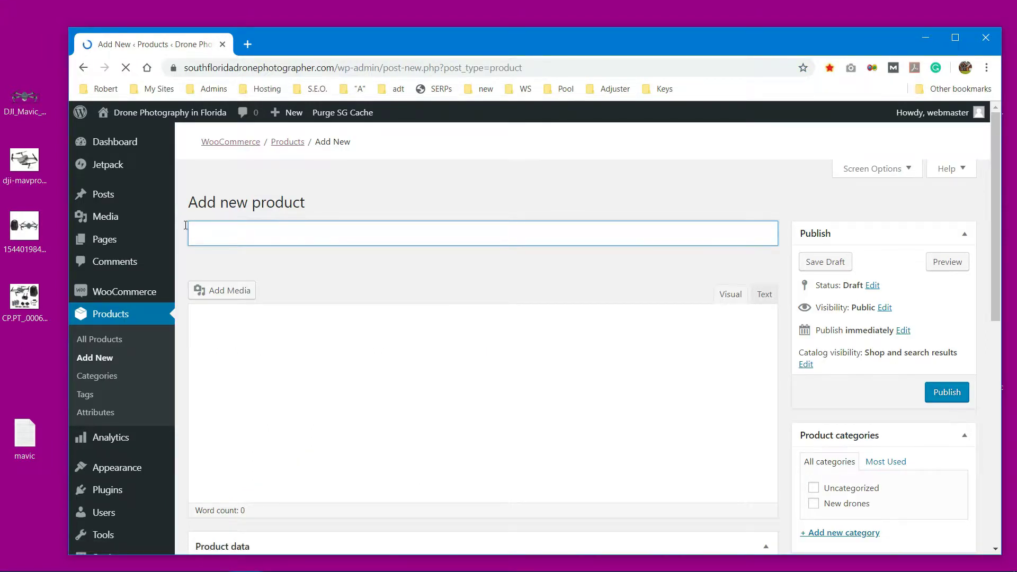
- Open the desktop text file "mavic" and copy its title line "Mavic 2 Pro Combo Set" into the product name
double_click(33, 438)
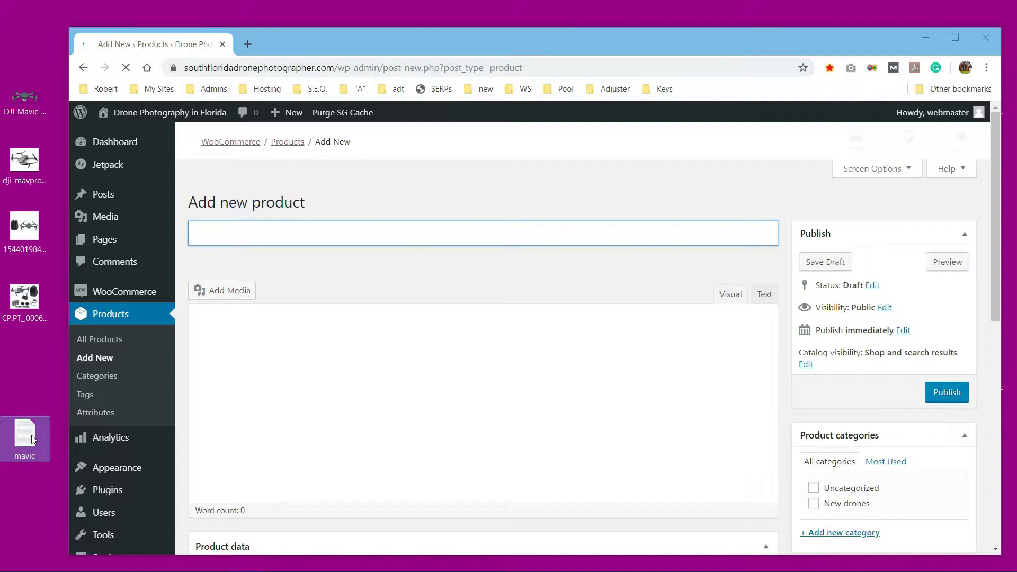
drag(201, 226, 25, 371)
key(ctrl+c)
click(157, 374)
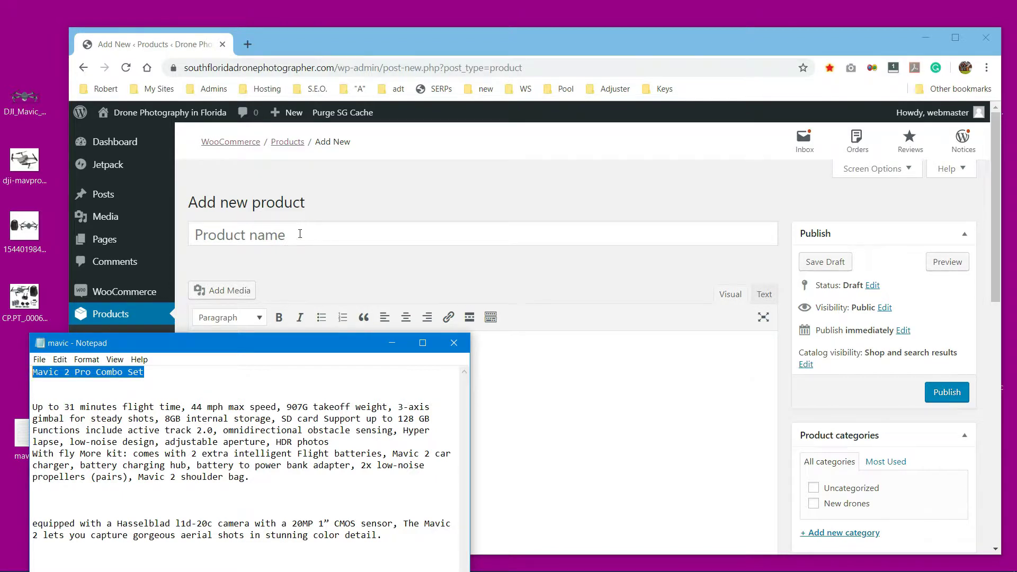
click(300, 234)
key(ctrl+v)
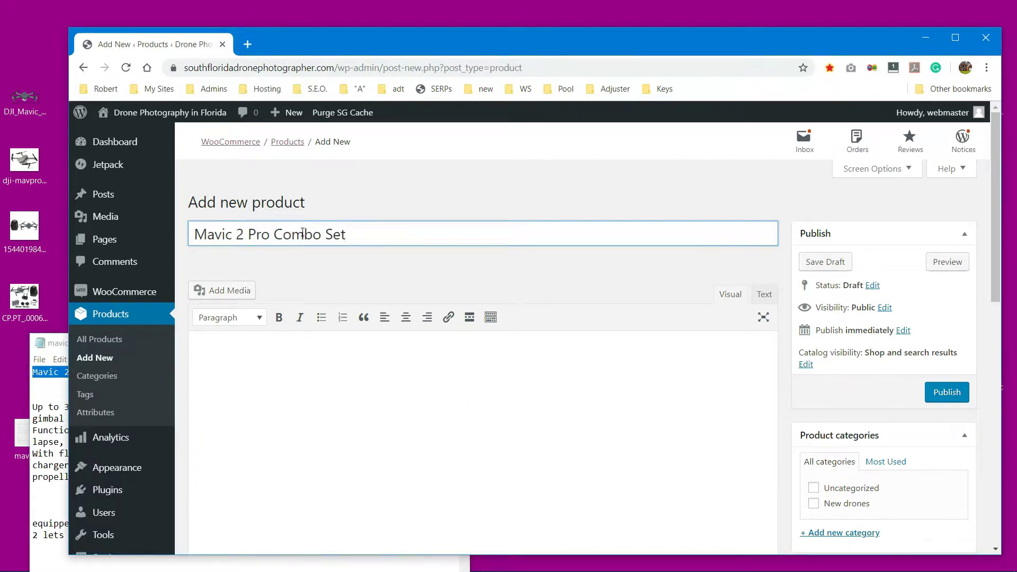
- Copy the specifications text starting "Up to 31 minutes flight time" from the mavic note into the product description and capitalize "Intelligent"
scroll(488, 243, down, 1)
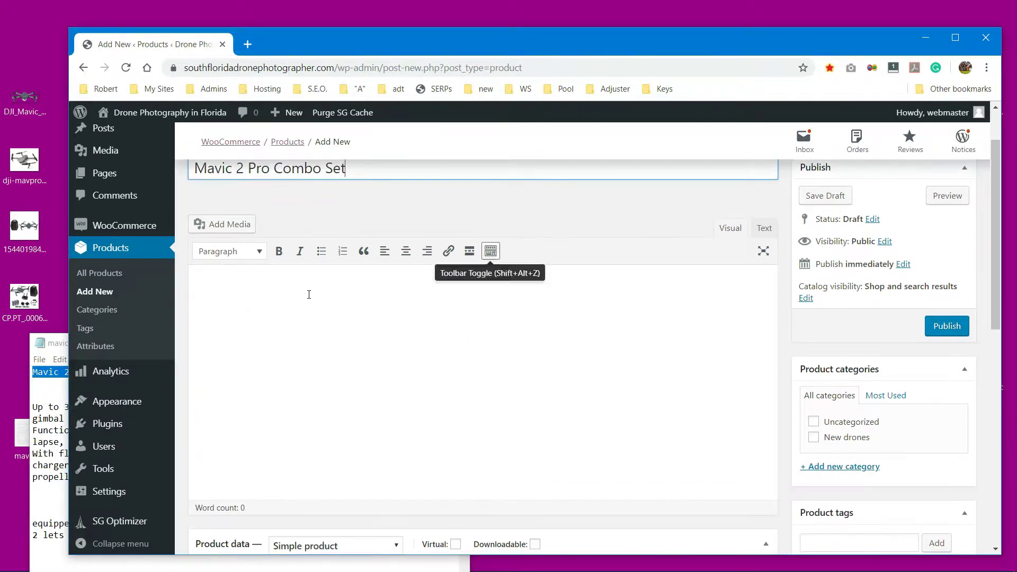
click(47, 418)
drag(249, 476, 32, 408)
key(ctrl+c)
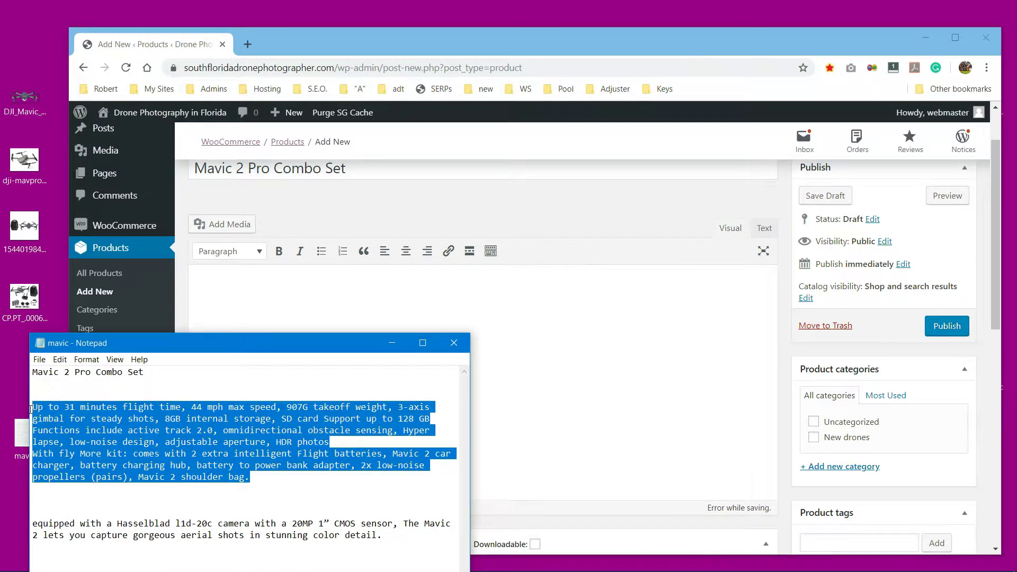
click(259, 292)
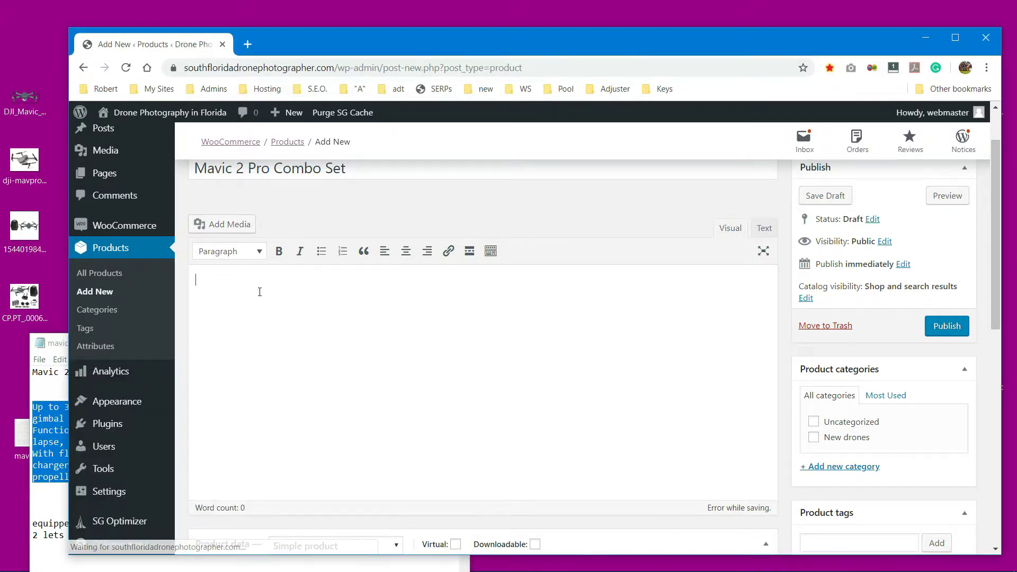
key(ctrl+v)
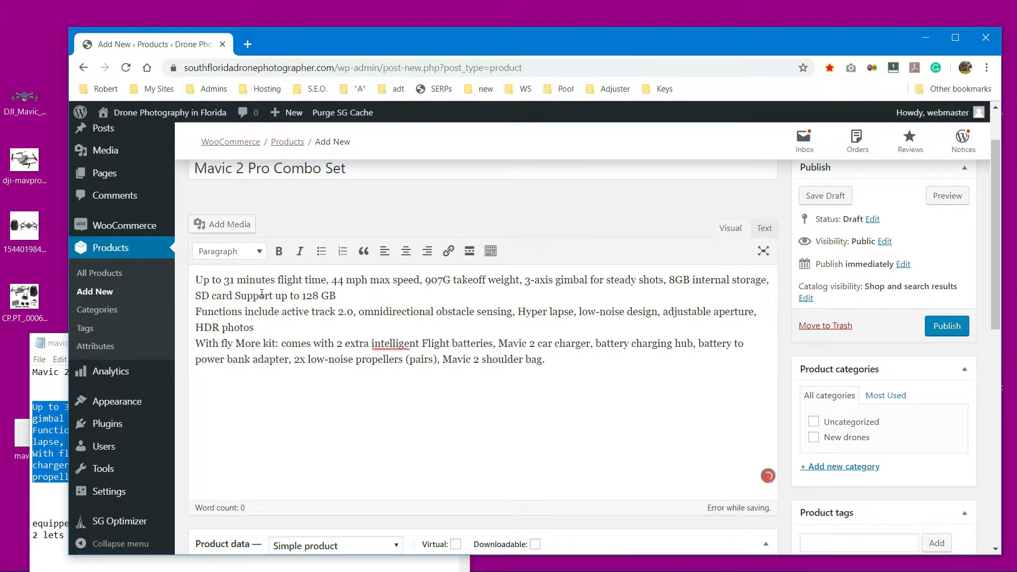
click(395, 343)
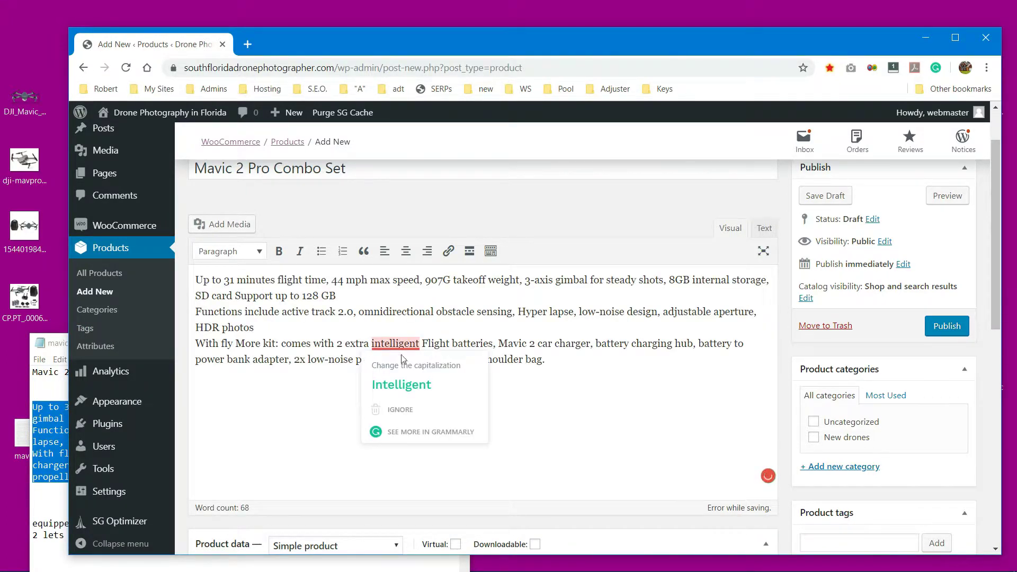
click(437, 382)
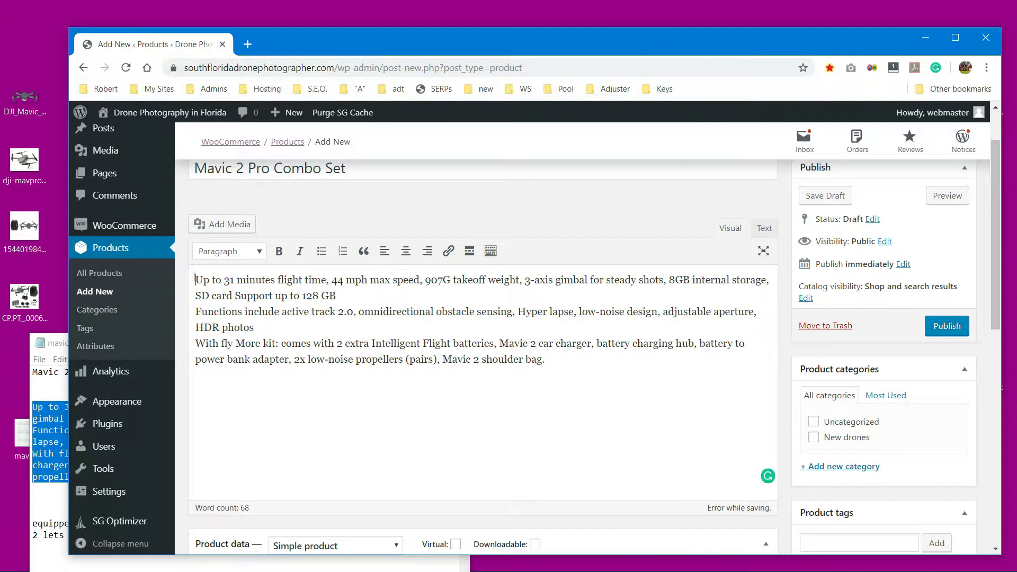
- Add "Mavic 2 Pro Combo" from the product name as a Heading 2 line above the description text
key(Return)
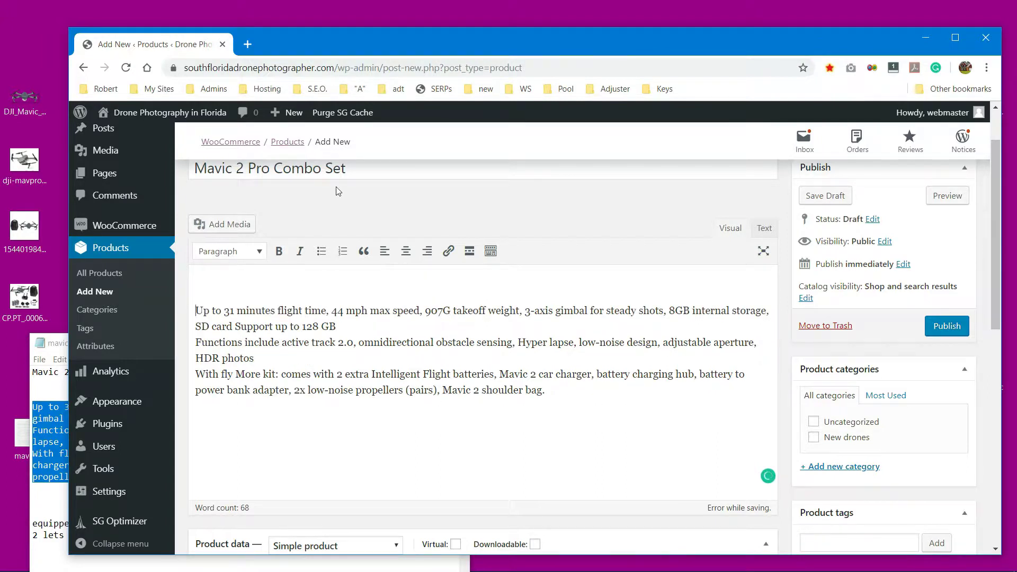
scroll(293, 203, up, 2)
drag(321, 234, 193, 235)
key(ctrl+c)
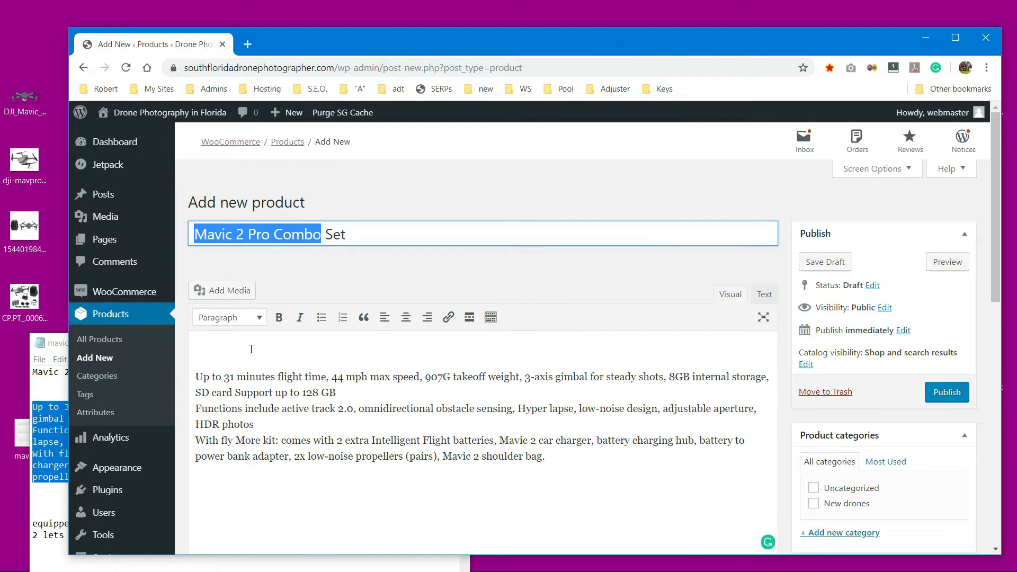
click(254, 349)
key(ctrl+v)
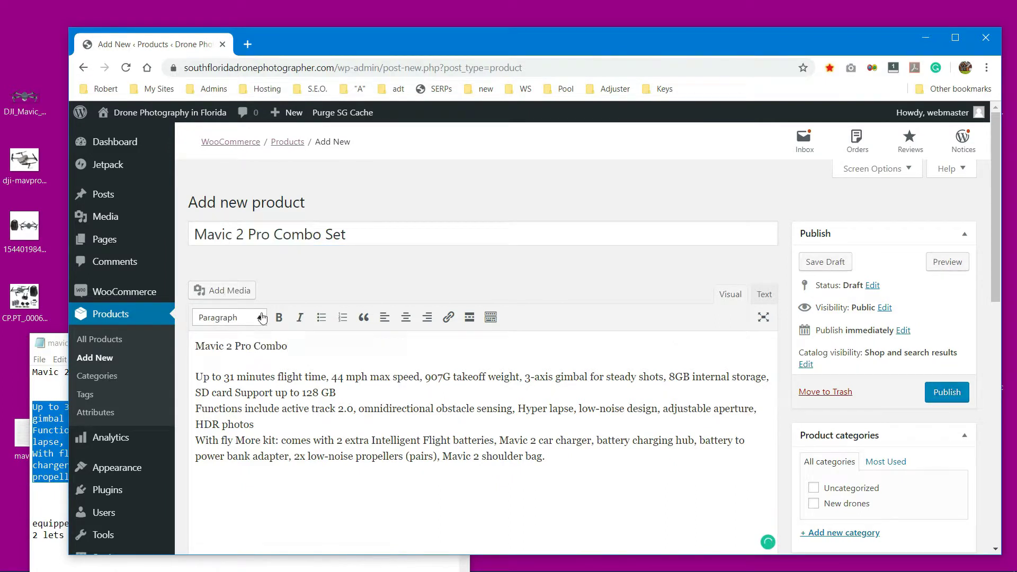
click(262, 317)
click(264, 401)
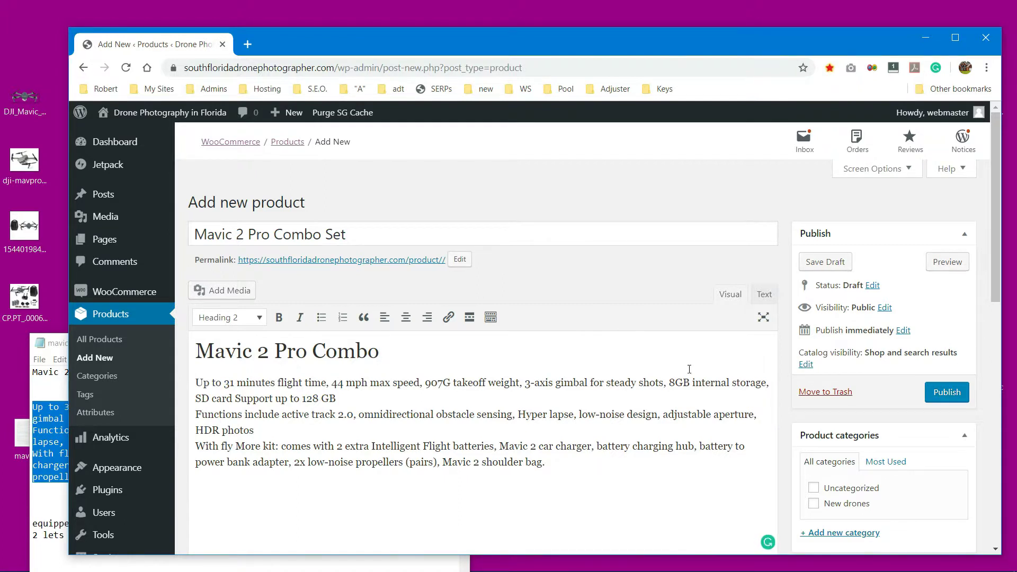
- Assign the product to the New drones category
scroll(776, 377, down, 1)
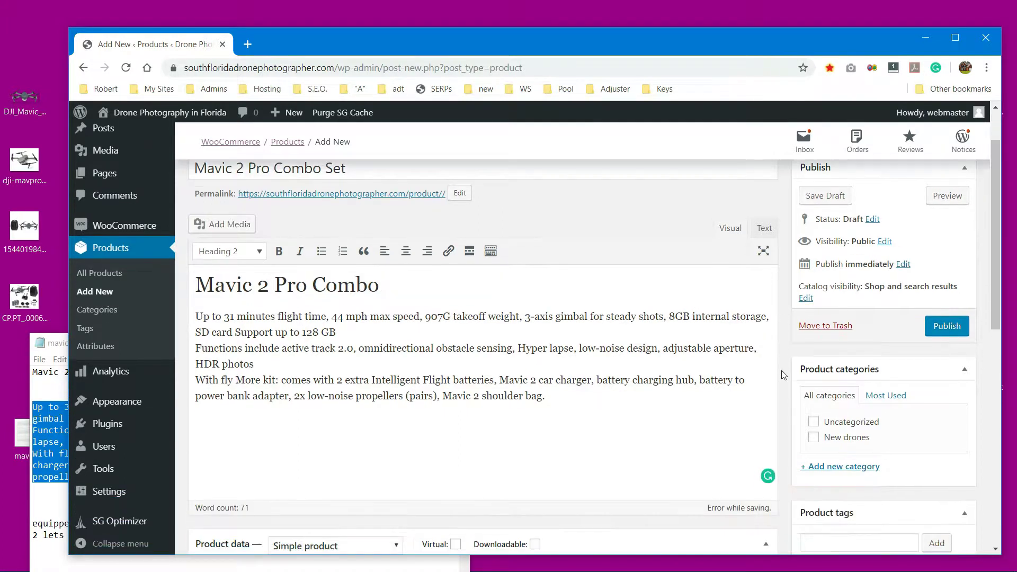
click(813, 439)
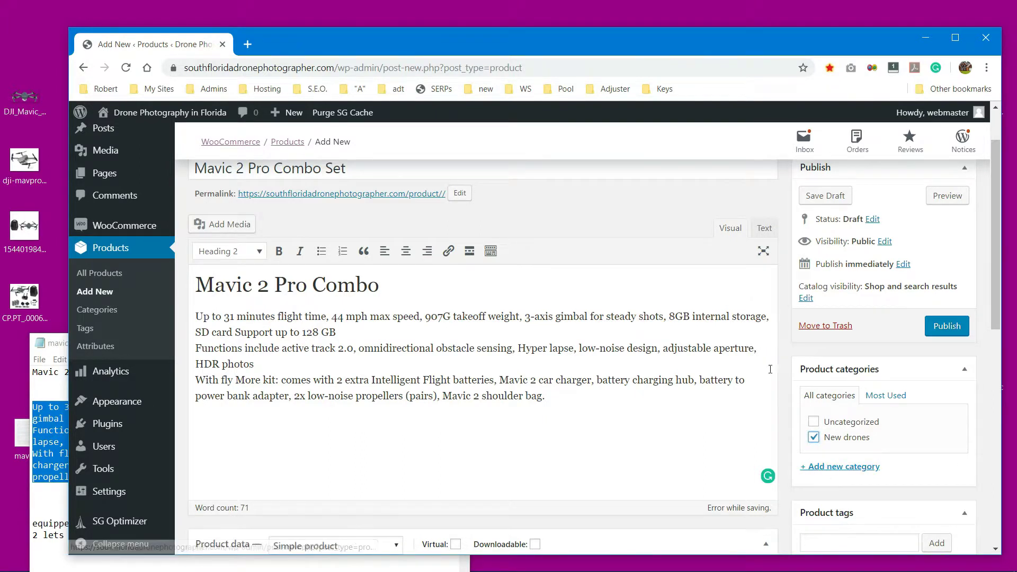
- Copy the full product name "Mavic 2 Pro Combo Set" to the clipboard
scroll(770, 369, down, 3)
scroll(770, 370, down, 2)
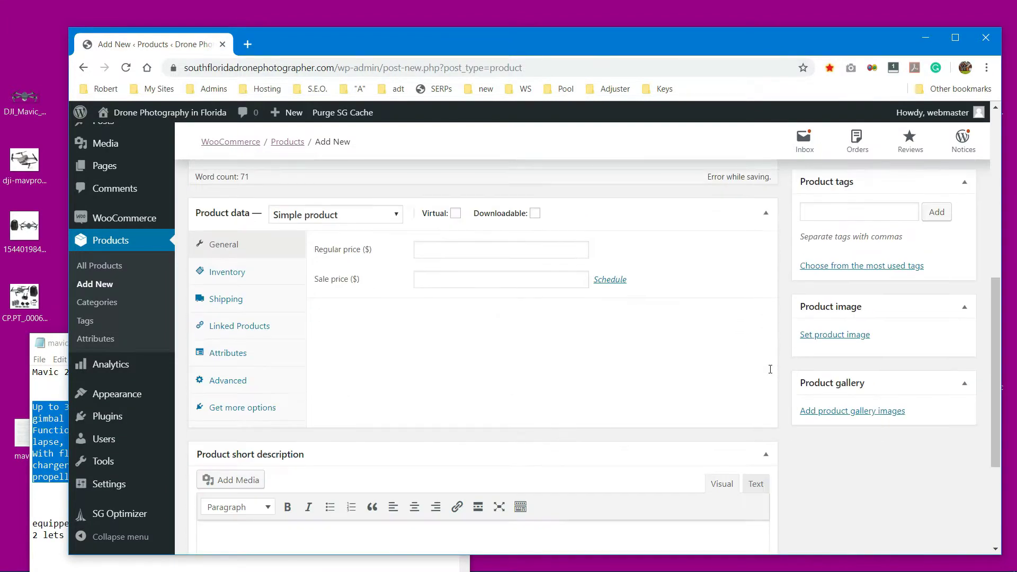
scroll(598, 307, up, 6)
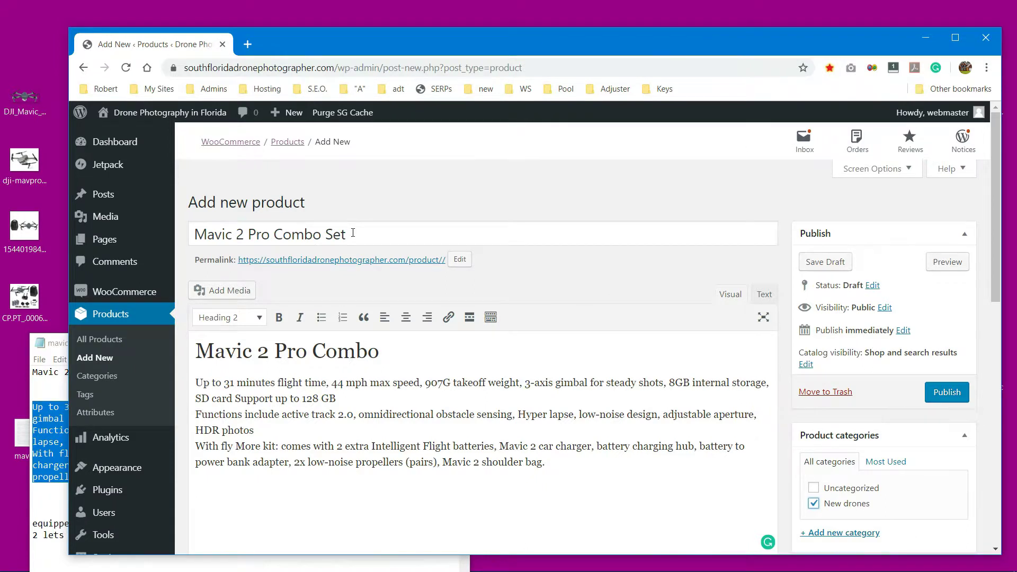
triple_click(353, 233)
key(ctrl+c)
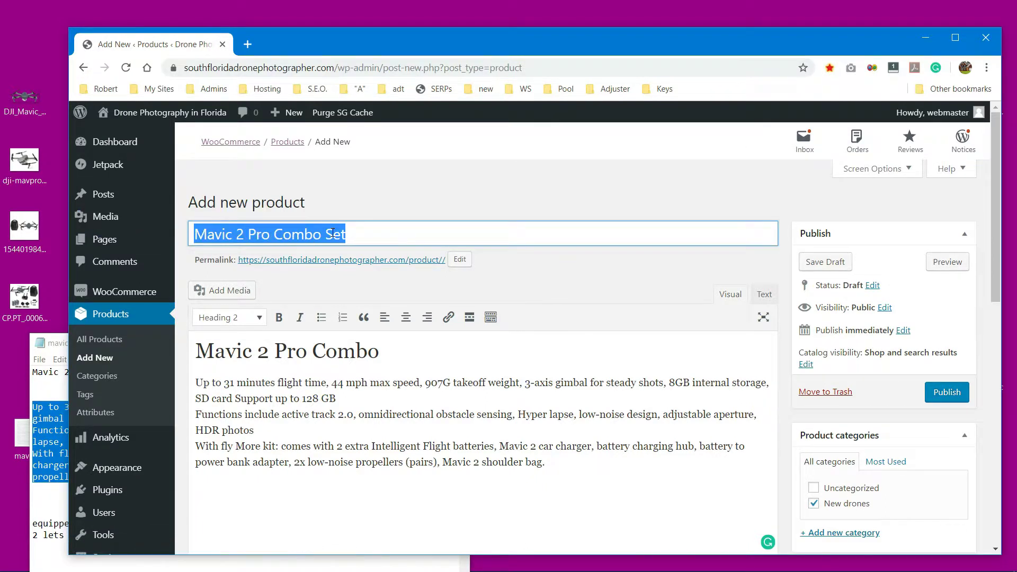
- Open the product image selection and upload the four drone pictures from the desktop to the media library
scroll(577, 260, down, 7)
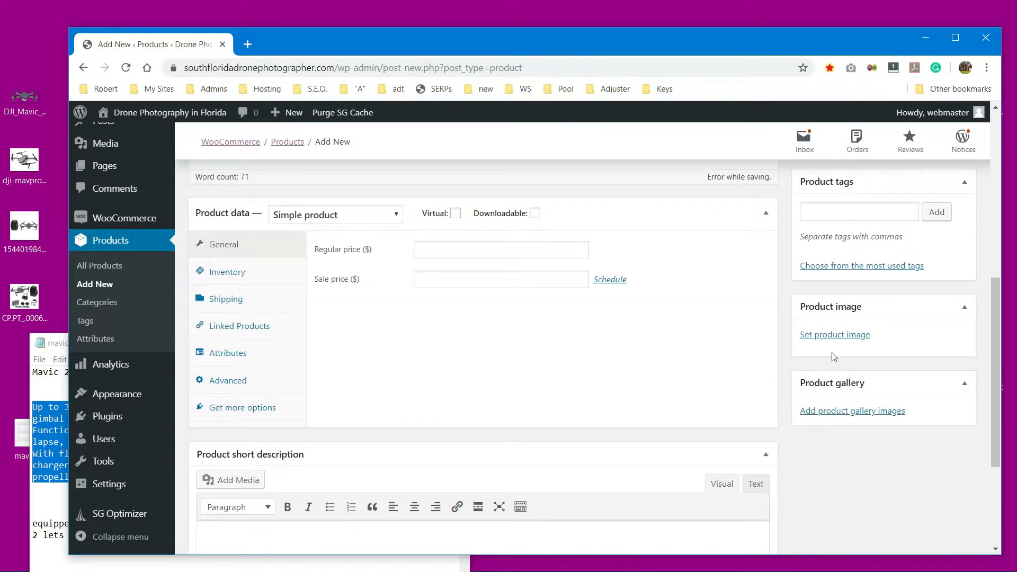
click(843, 339)
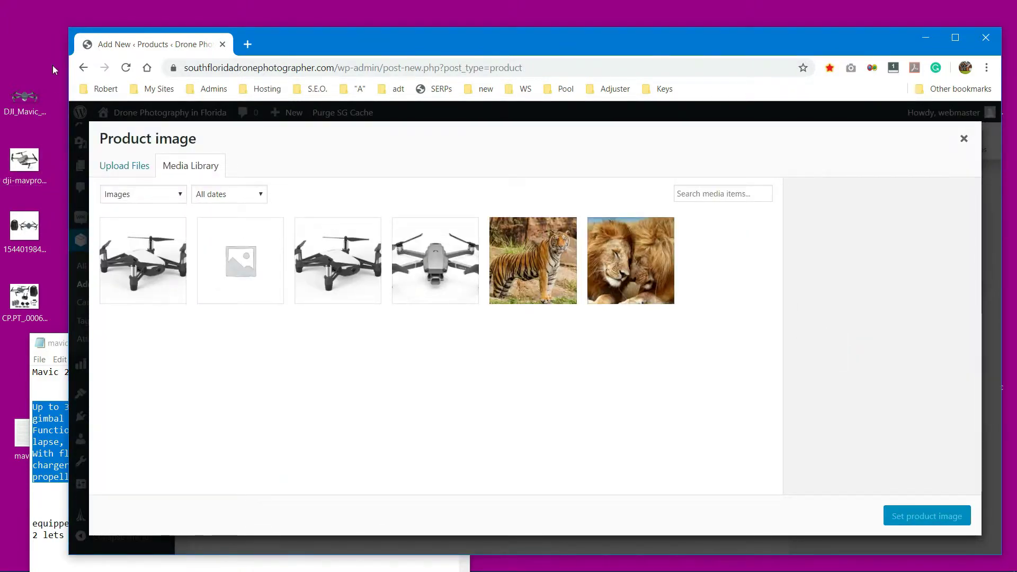
drag(49, 61, 8, 234)
drag(21, 94, 494, 368)
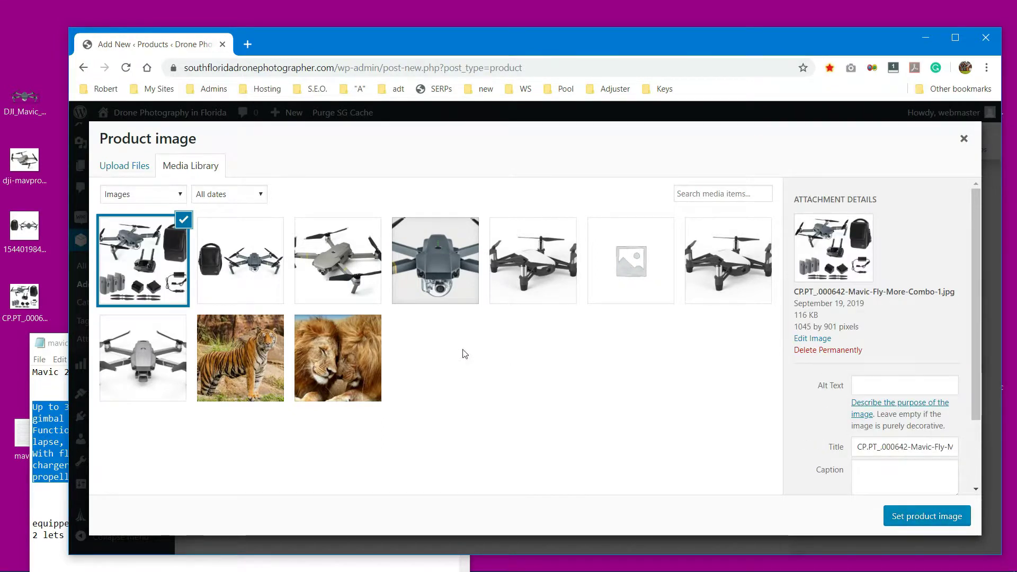
- Set dji-mavproplt.jpg as the product image with the alt text "Mavic 2 Pro Combo Set"
click(356, 269)
click(883, 306)
key(ctrl+v)
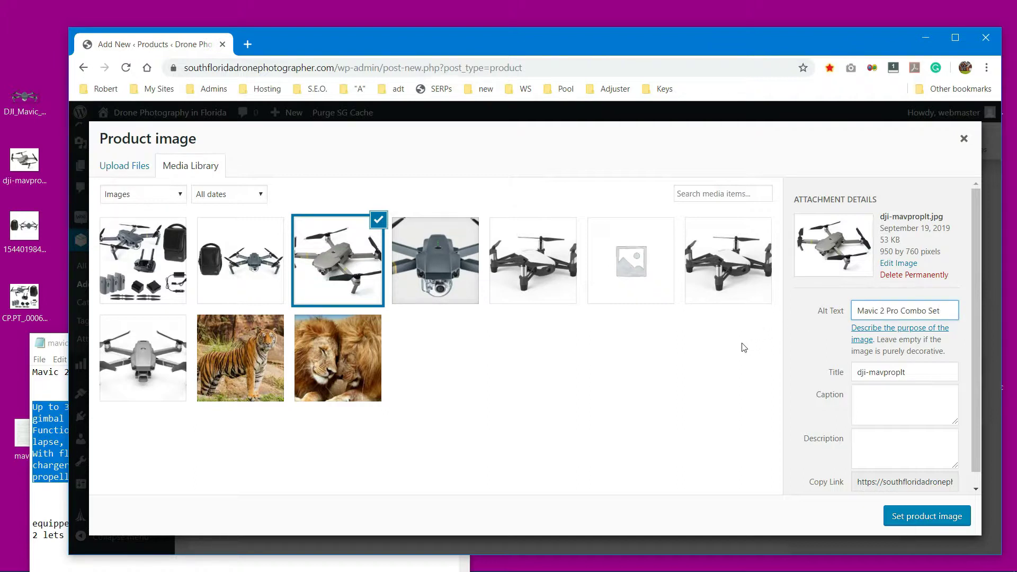
click(911, 518)
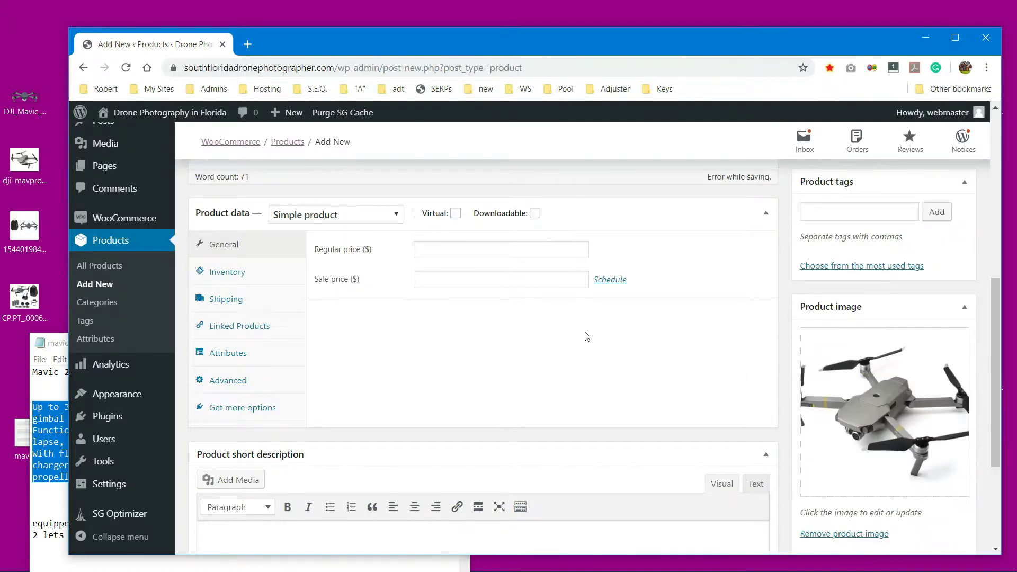
- Add the full combo kit picture and the bag-and-drone picture to the product gallery, each with alt text "Mavic 2 Pro Combo Set"
scroll(752, 342, down, 3)
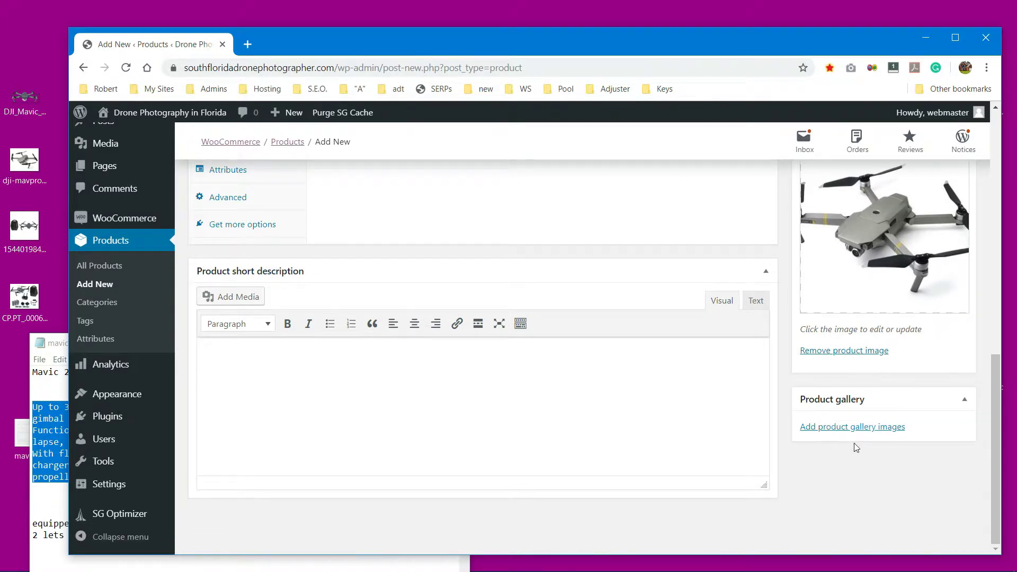
click(842, 431)
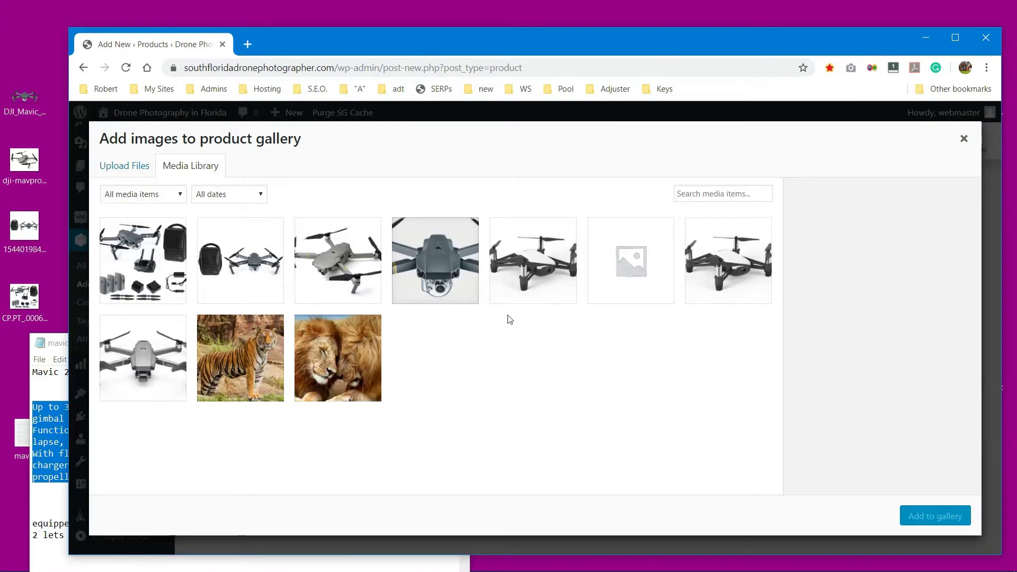
click(270, 284)
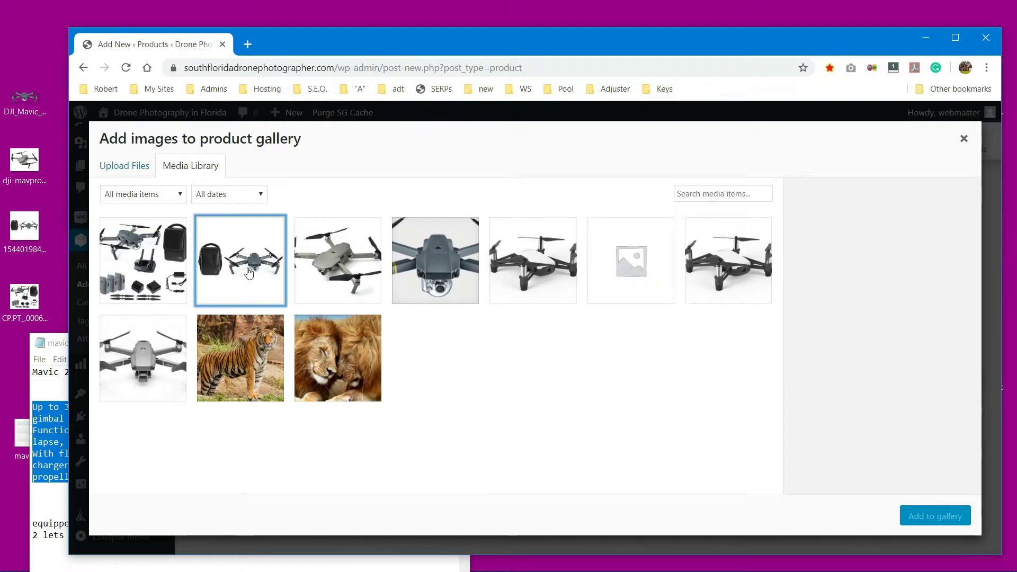
click(153, 275)
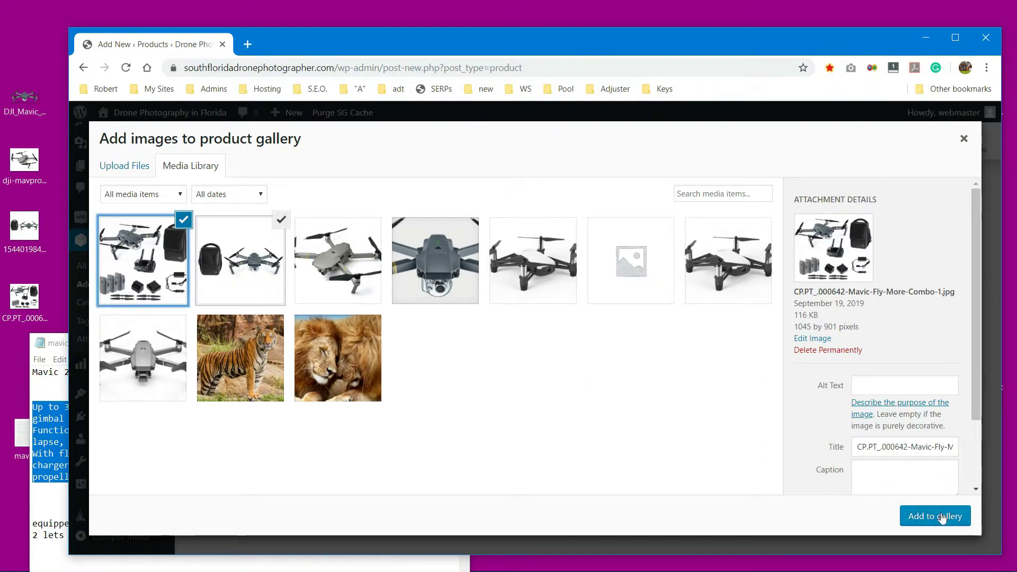
click(899, 386)
text(Mavic 2 Pro Combo Set)
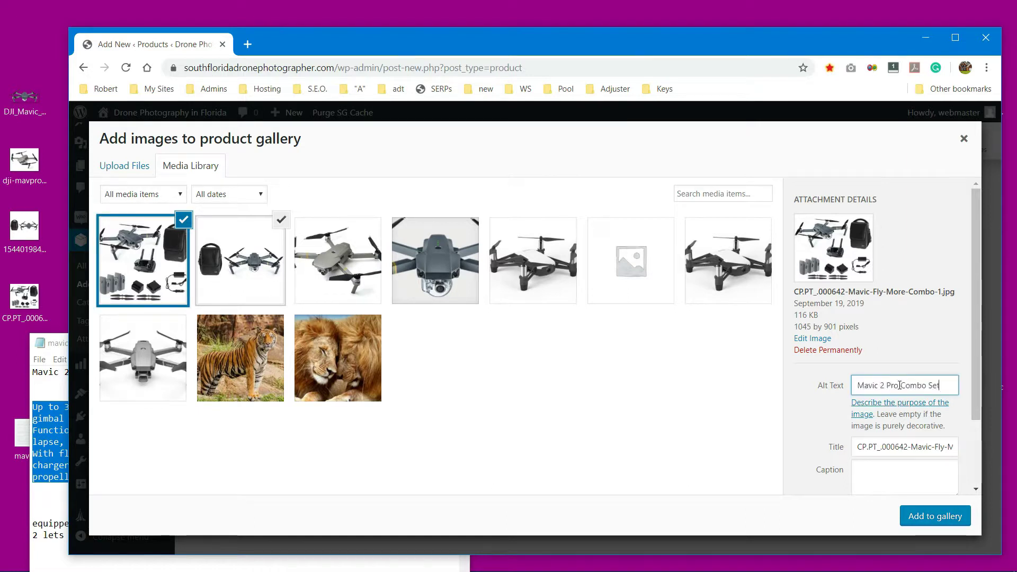
click(257, 266)
click(904, 397)
text(Mavic 2 Pro Combo Set)
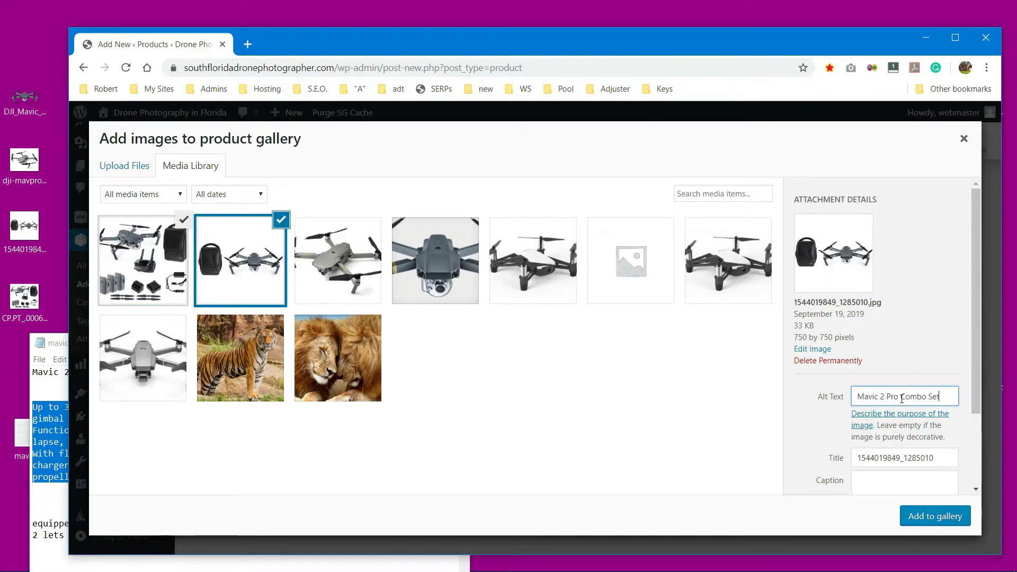
click(934, 516)
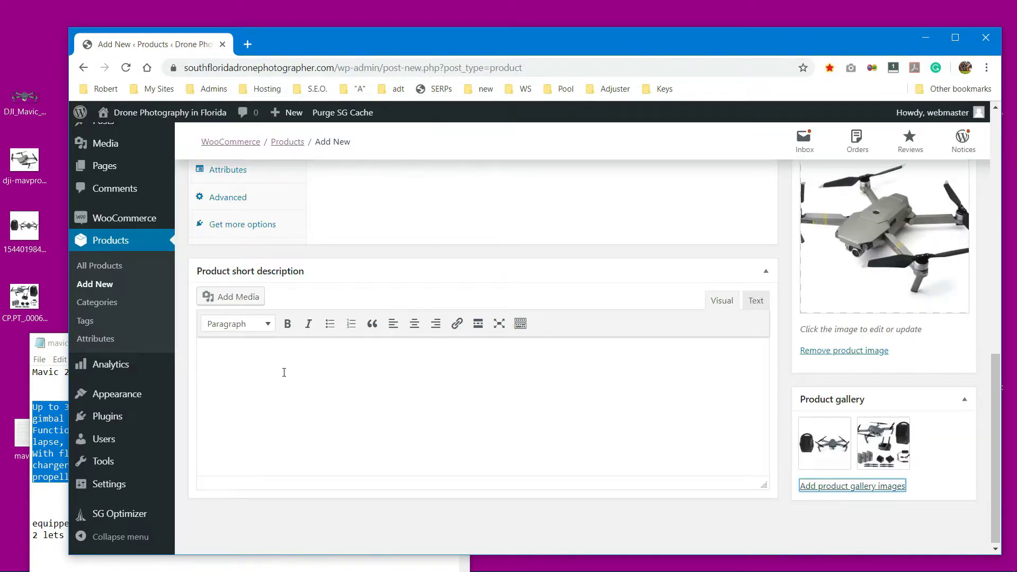
- Copy the Hasselblad camera paragraph from the mavic text file into the product short description
click(54, 465)
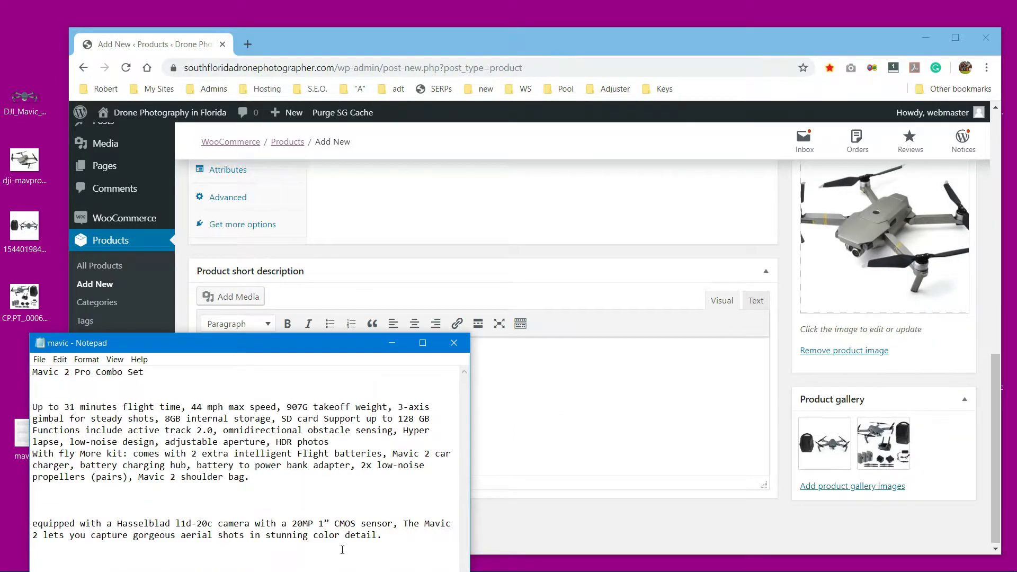
drag(392, 537, 31, 523)
key(ctrl+c)
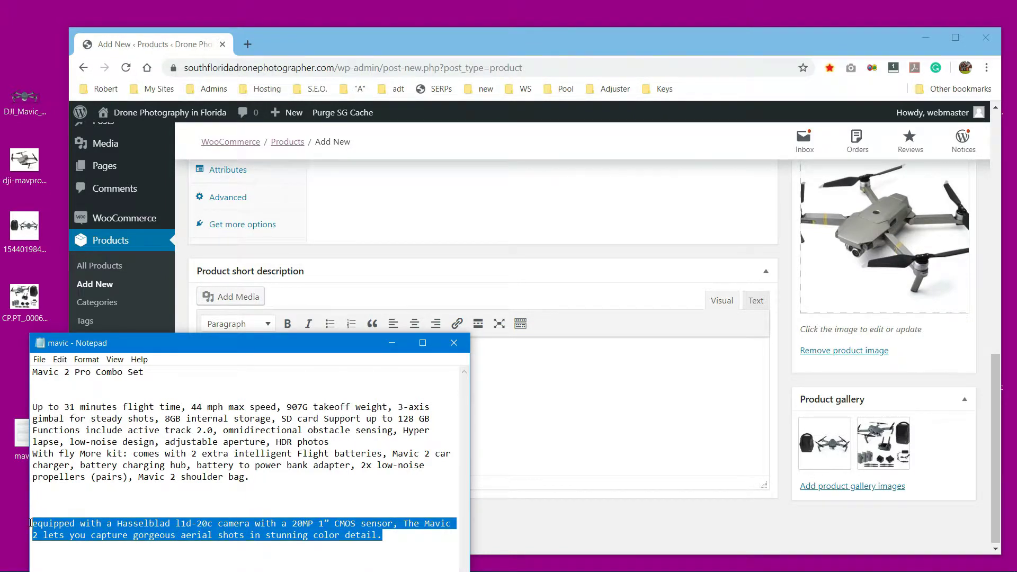
click(624, 376)
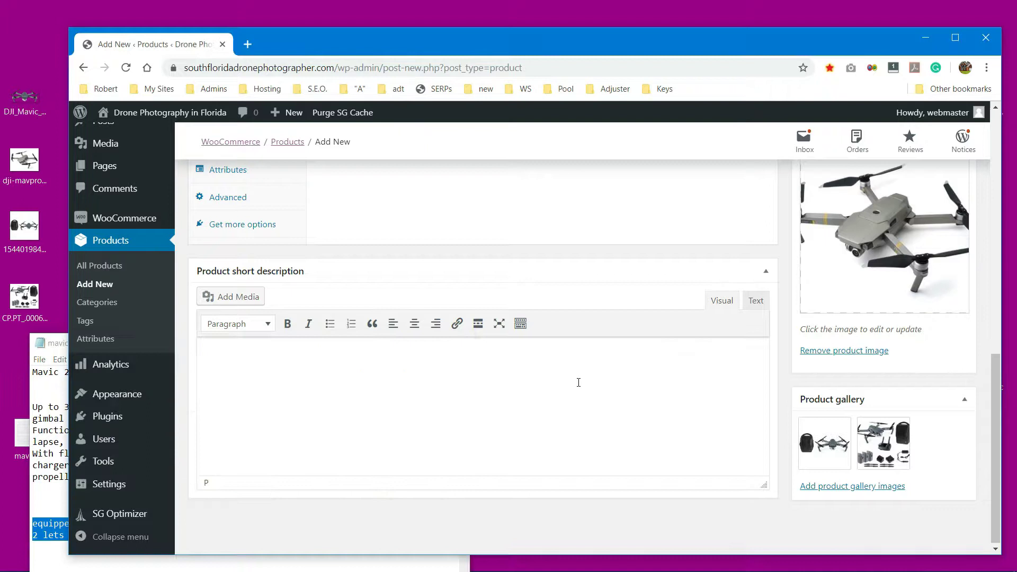
right_click(253, 355)
click(318, 246)
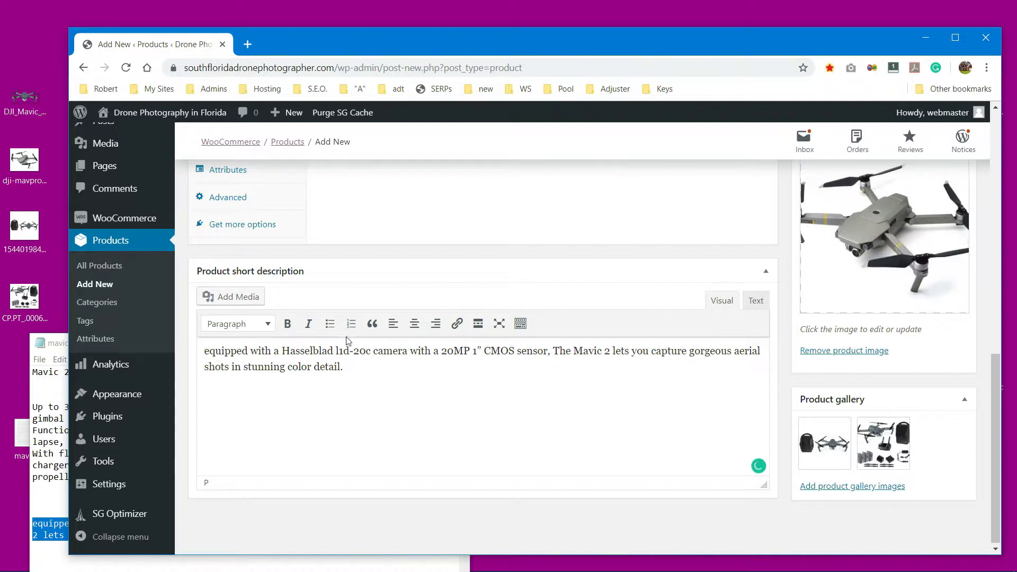
- Format the short description as a bulleted list, splitting it after "CMOS sensor" into two bullets and removing the comma
click(329, 324)
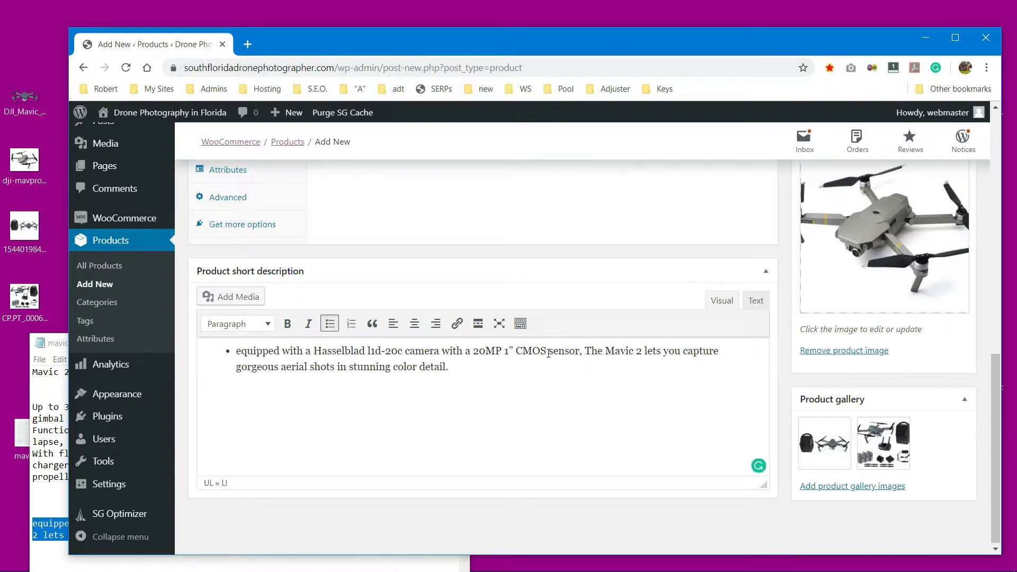
drag(585, 350, 581, 351)
key(Return)
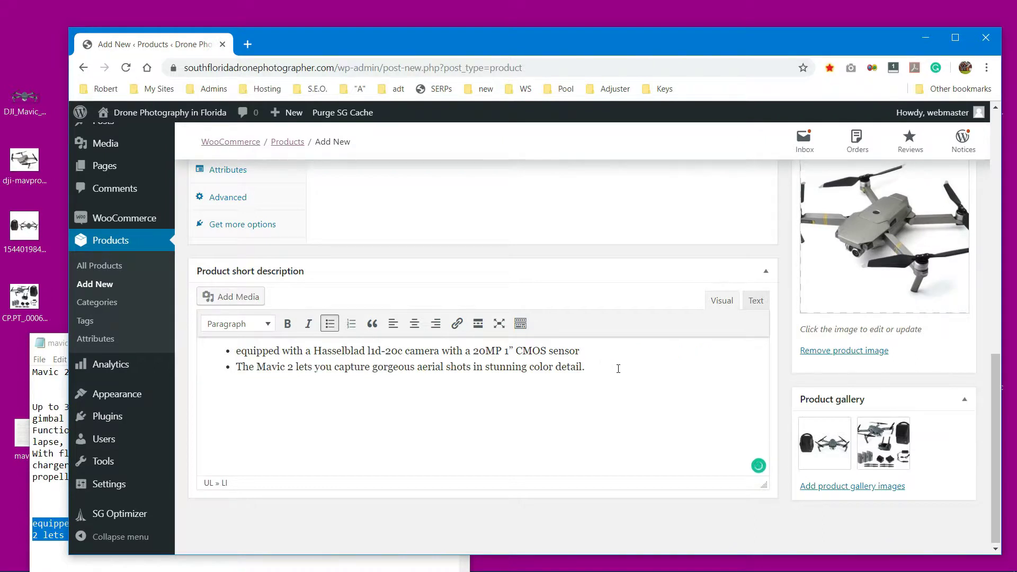
- Set the product's regular price to 795.99 and leave the sale price empty
scroll(635, 374, up, 5)
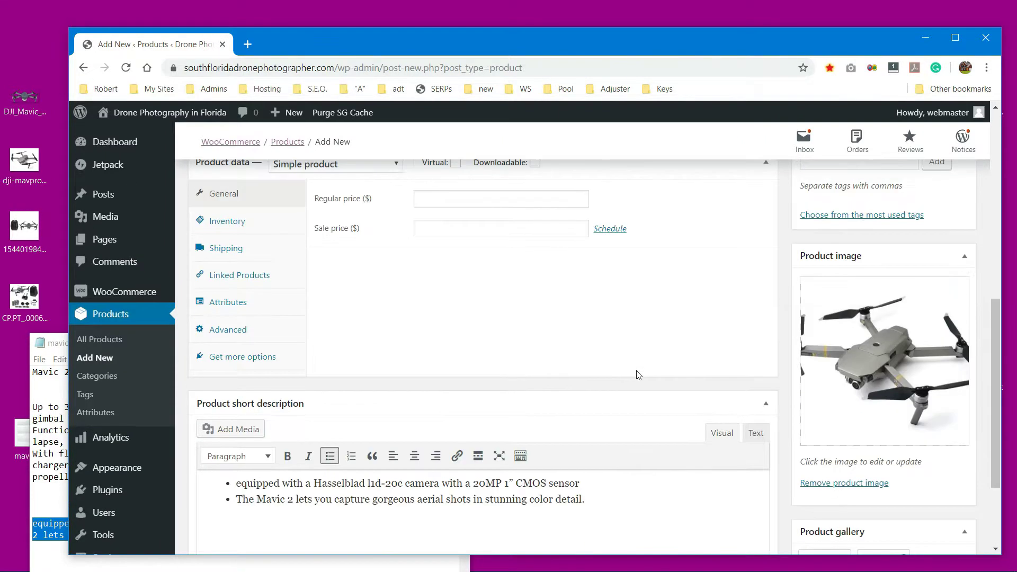
click(447, 326)
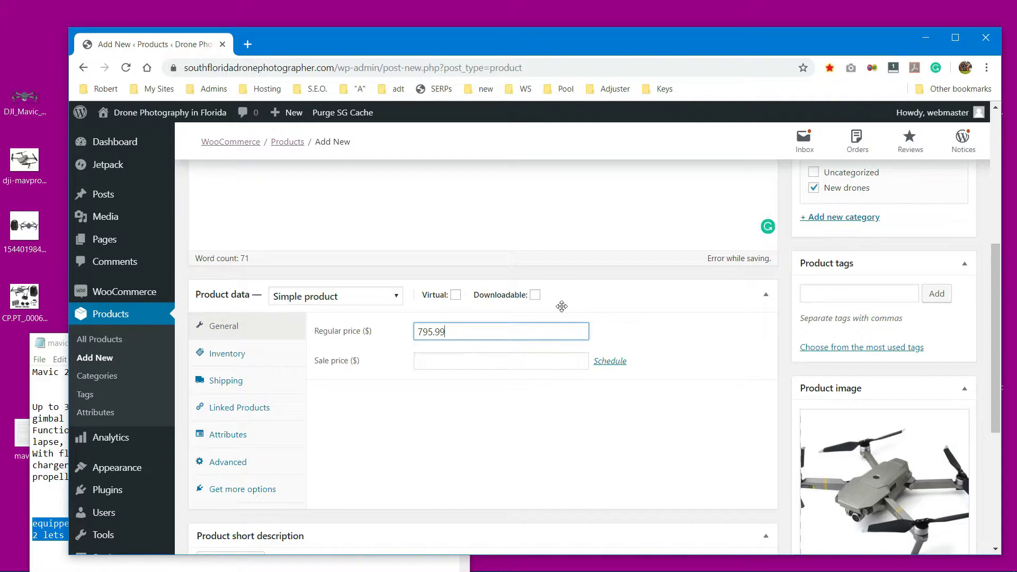
click(481, 359)
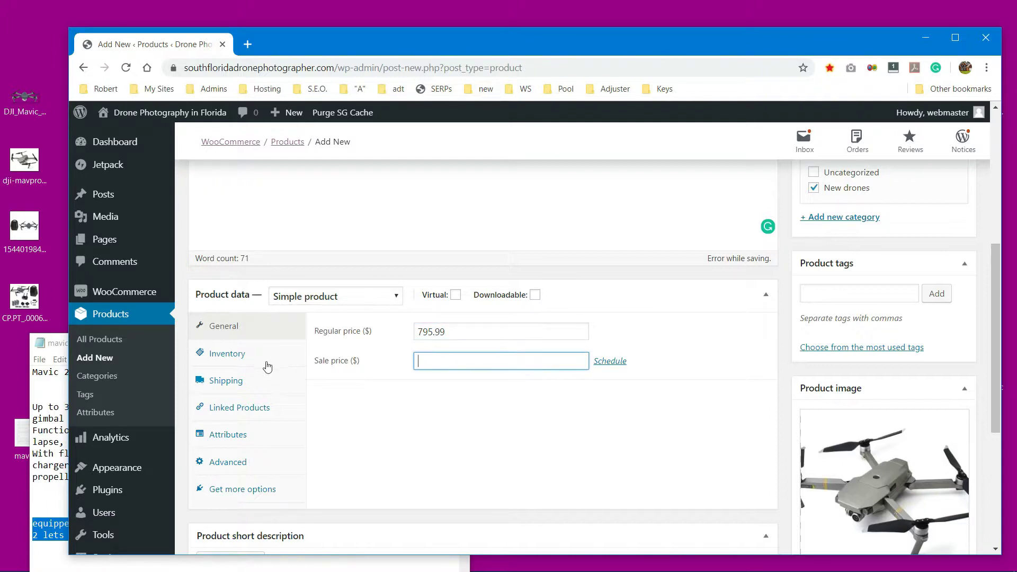
- Enter MAVICPRO2COMBO as the product's SKU in the inventory data
click(246, 358)
click(447, 332)
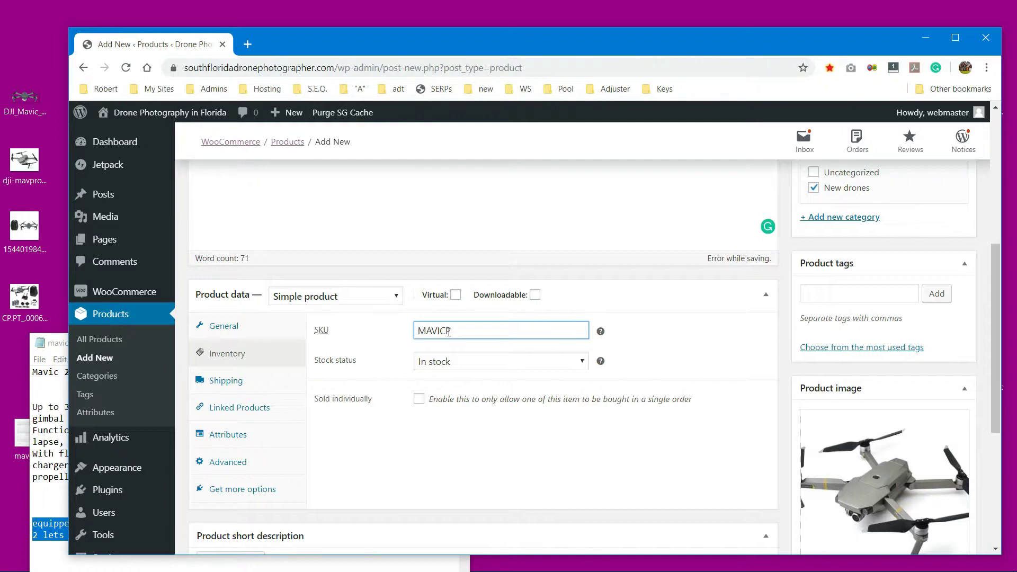
text(MAVICPRO2COMBO)
- Set the shipping weight to 5 lbs and keep the shipping class at No shipping class
click(251, 389)
click(448, 334)
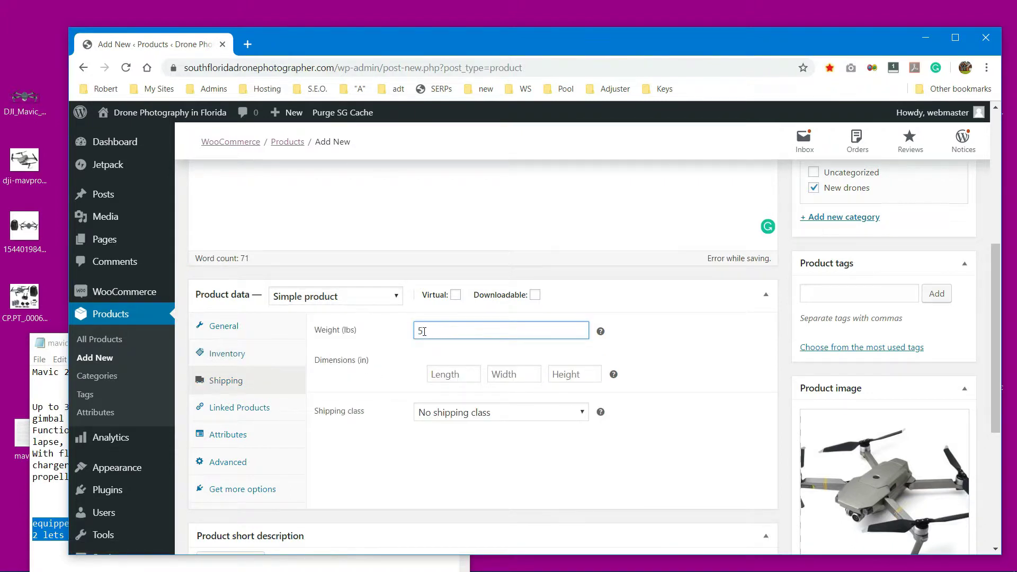
click(583, 413)
click(583, 413)
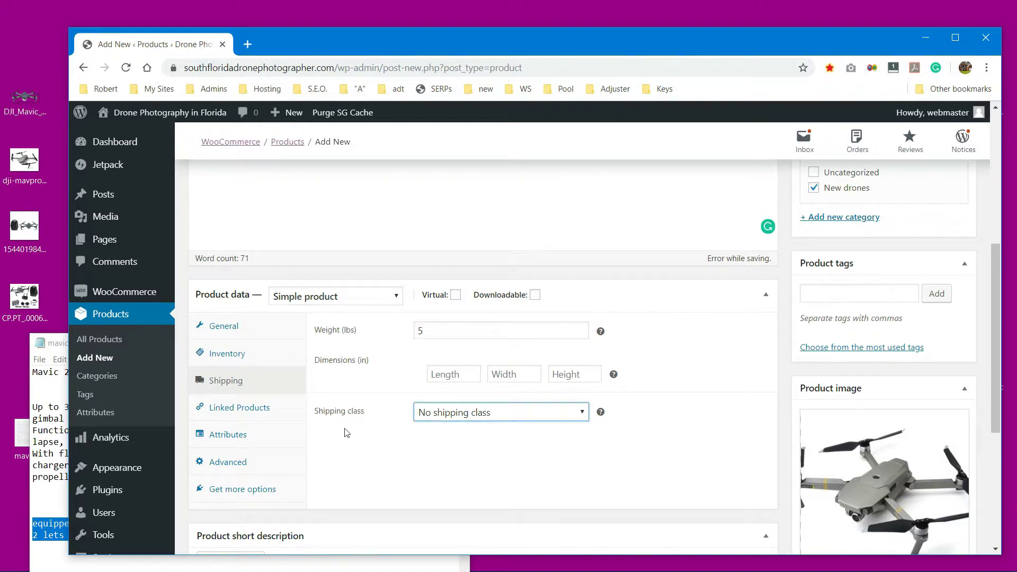
- Add a custom product attribute named Manufacturer with the value DJI and save the attributes
scroll(374, 447, down, 1)
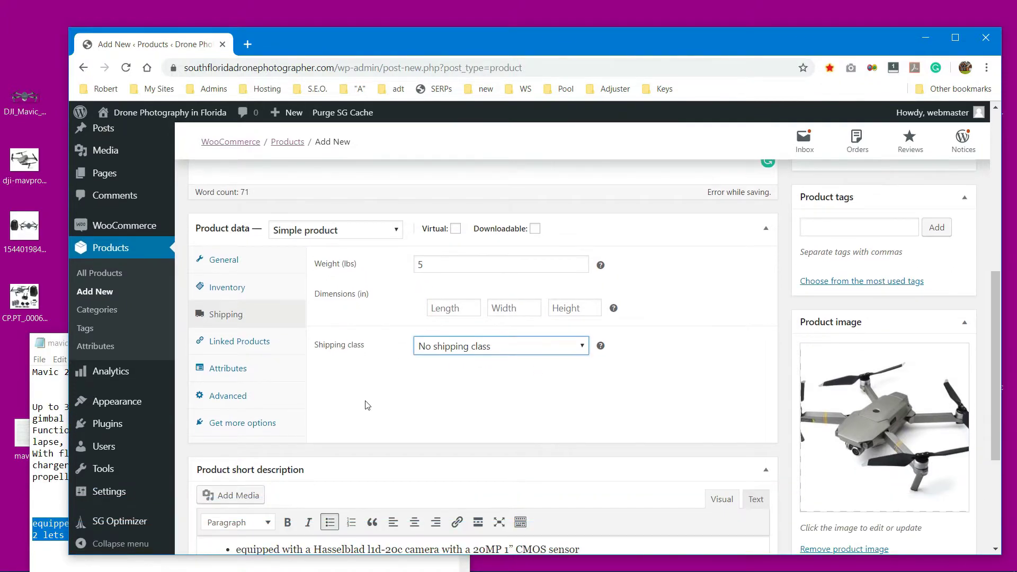
click(270, 374)
click(431, 265)
click(431, 265)
click(455, 262)
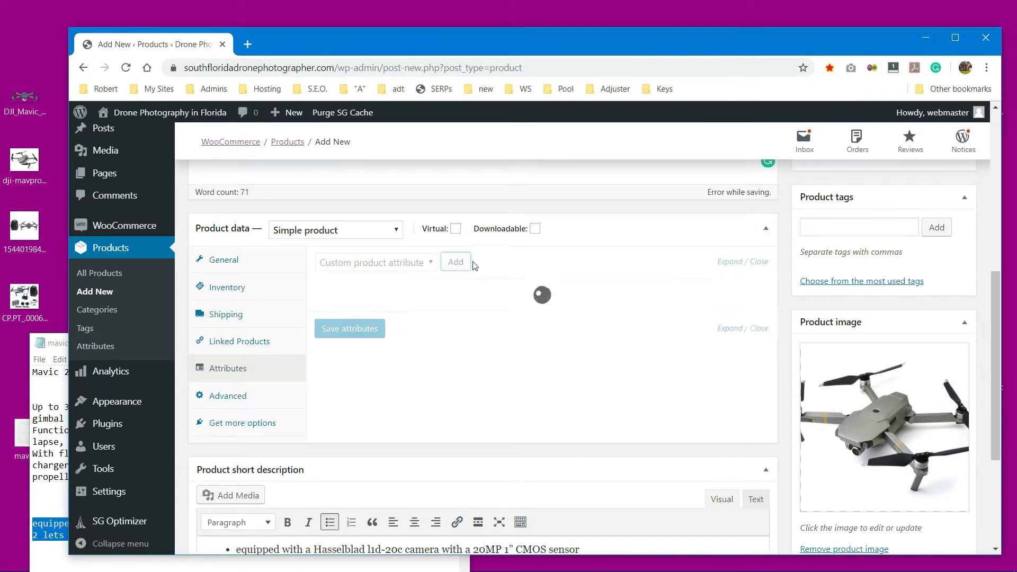
click(386, 339)
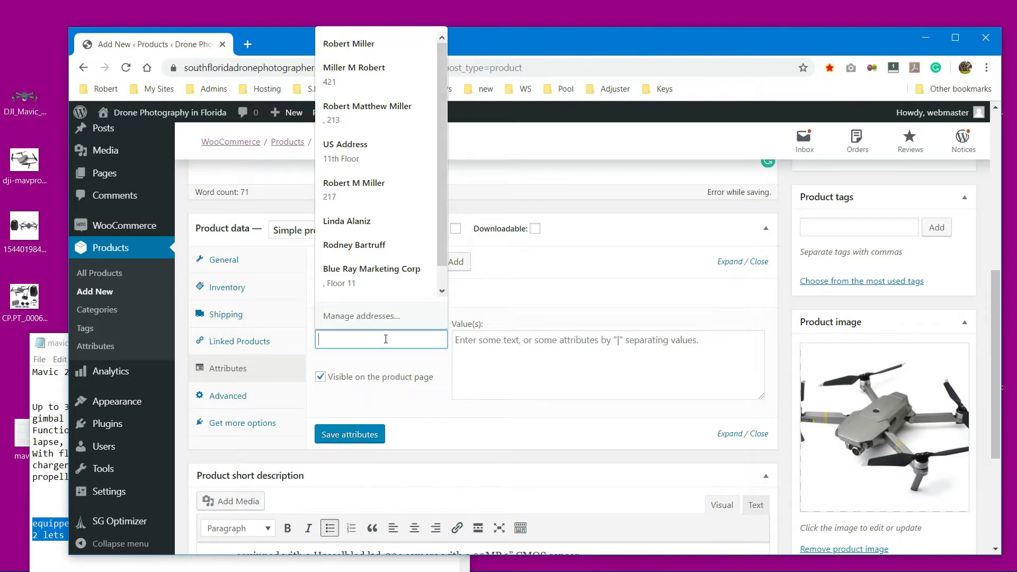
text(Manu)
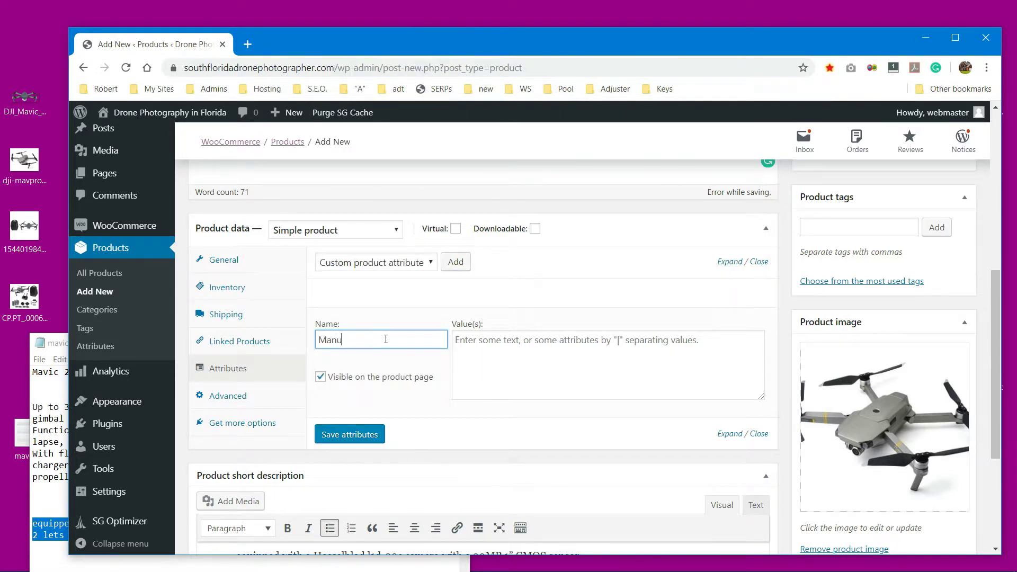
text(facturer)
click(525, 347)
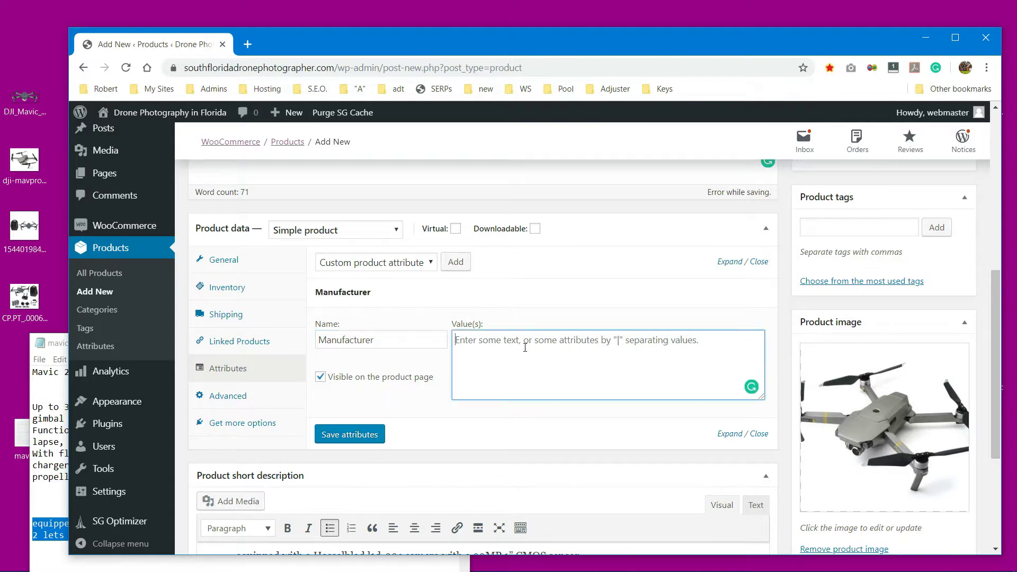
text(DJI)
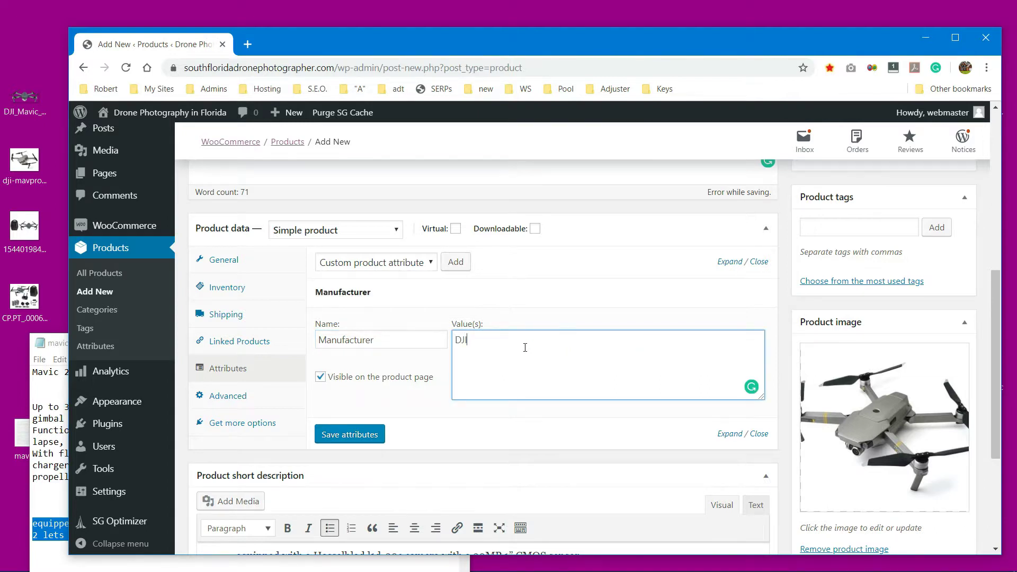
click(370, 433)
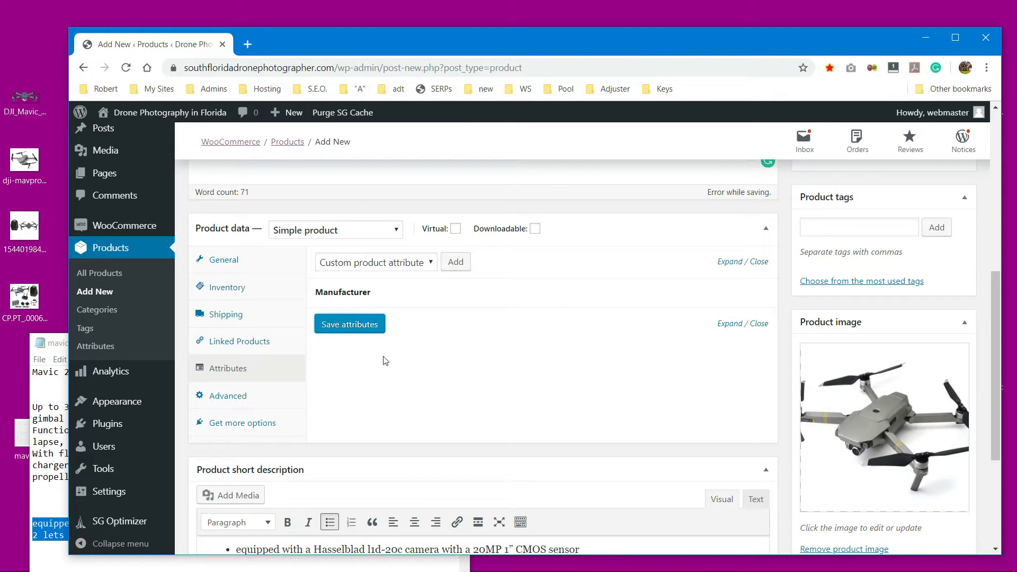
click(352, 324)
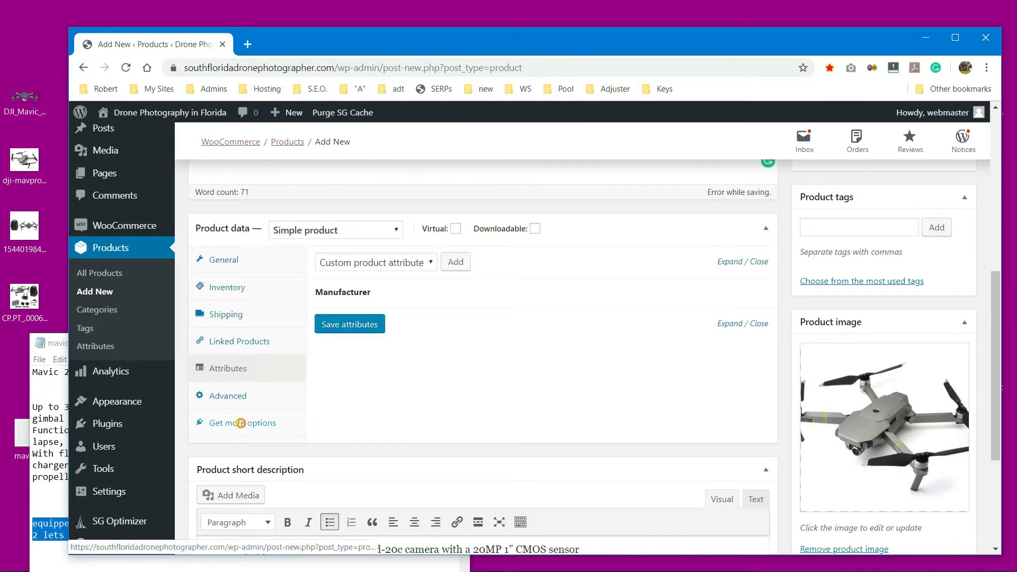
- Check the advanced product data, review the whole product form, and publish the product
click(242, 423)
click(245, 397)
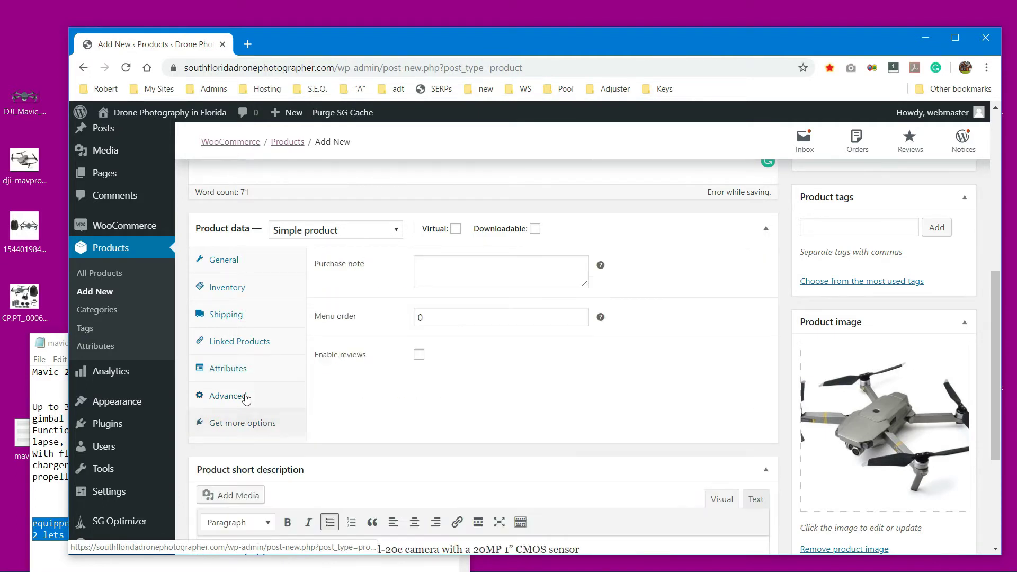
scroll(495, 303, down, 3)
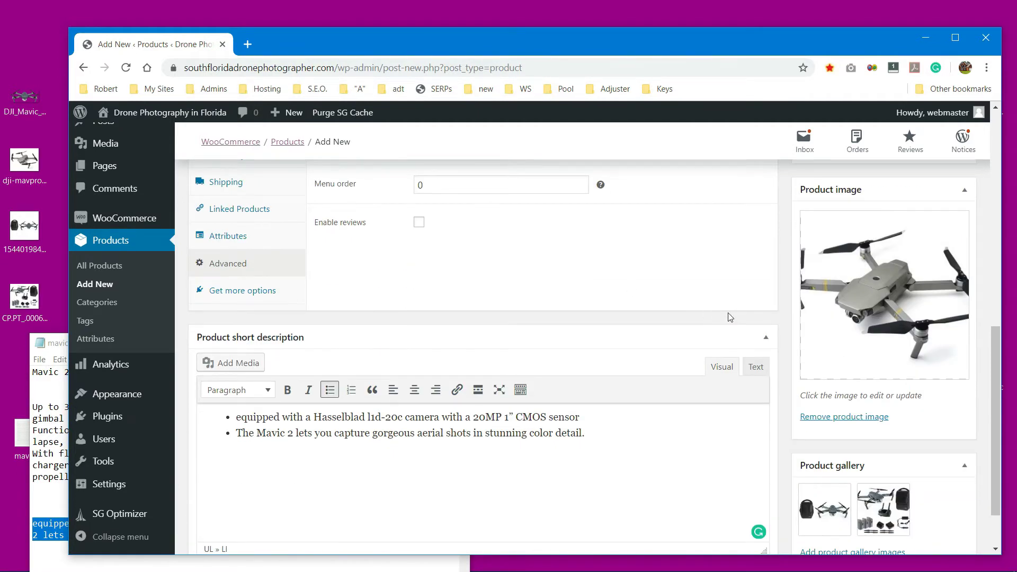
scroll(724, 317, up, 7)
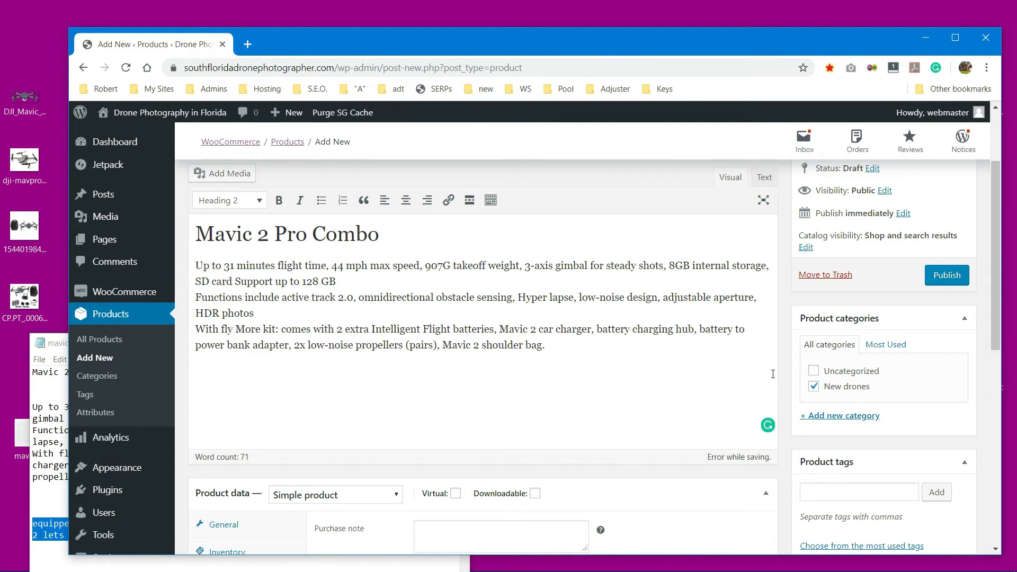
scroll(773, 381, up, 2)
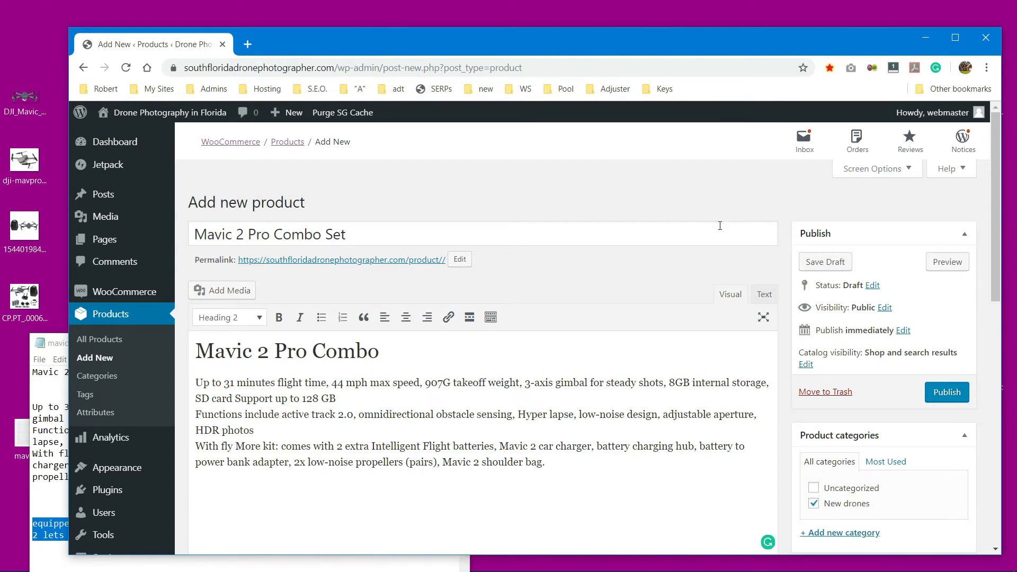
scroll(808, 257, down, 3)
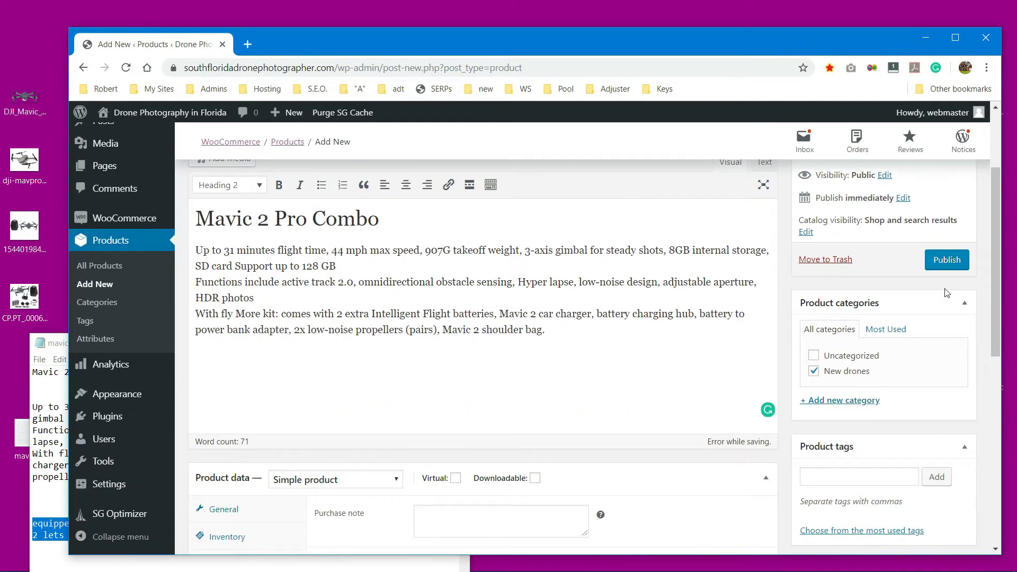
click(947, 260)
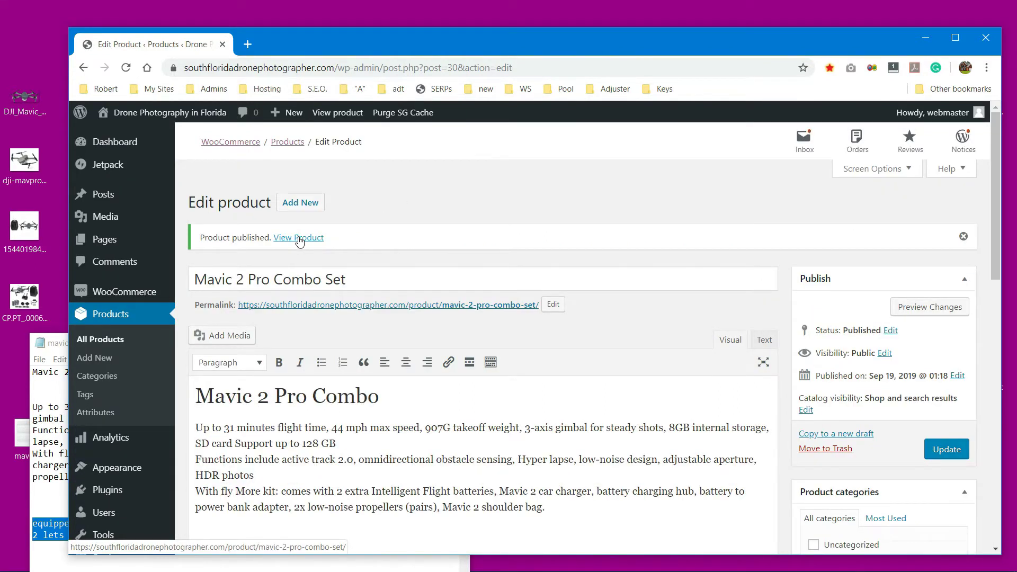
- View the published product page and check its images, price, descriptions and related products
click(299, 238)
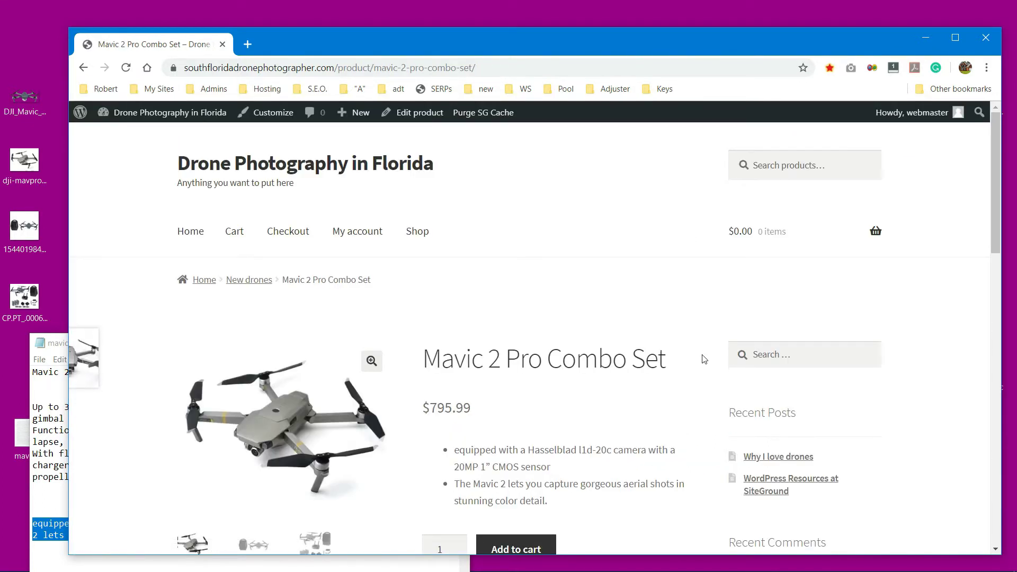
scroll(703, 359, down, 4)
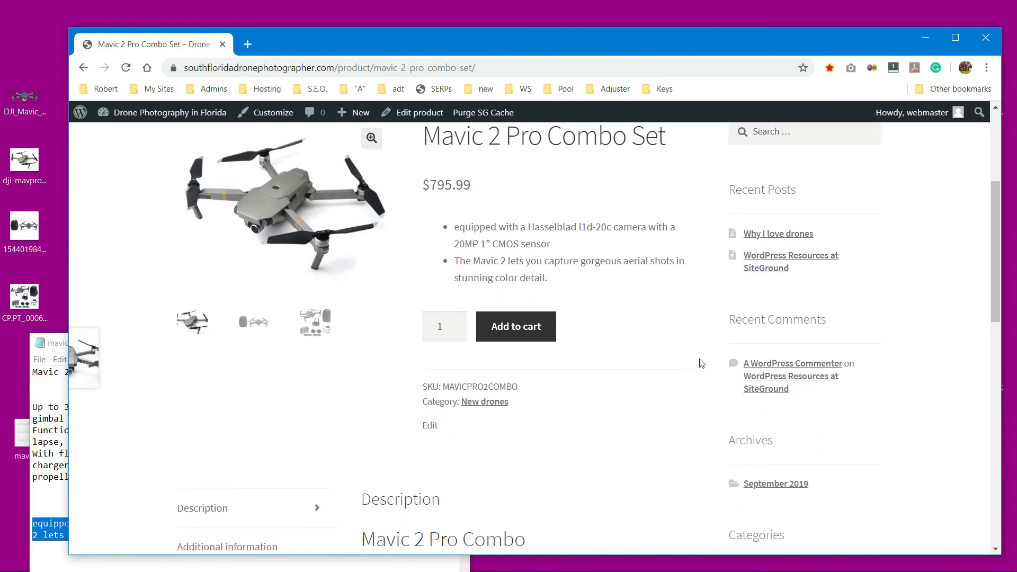
scroll(702, 364, down, 1)
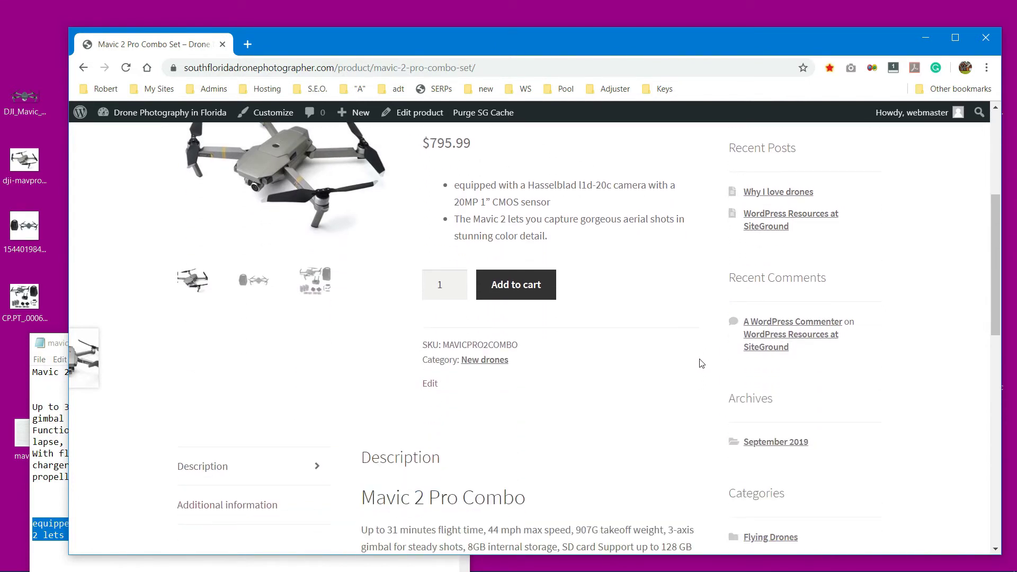
scroll(702, 363, down, 5)
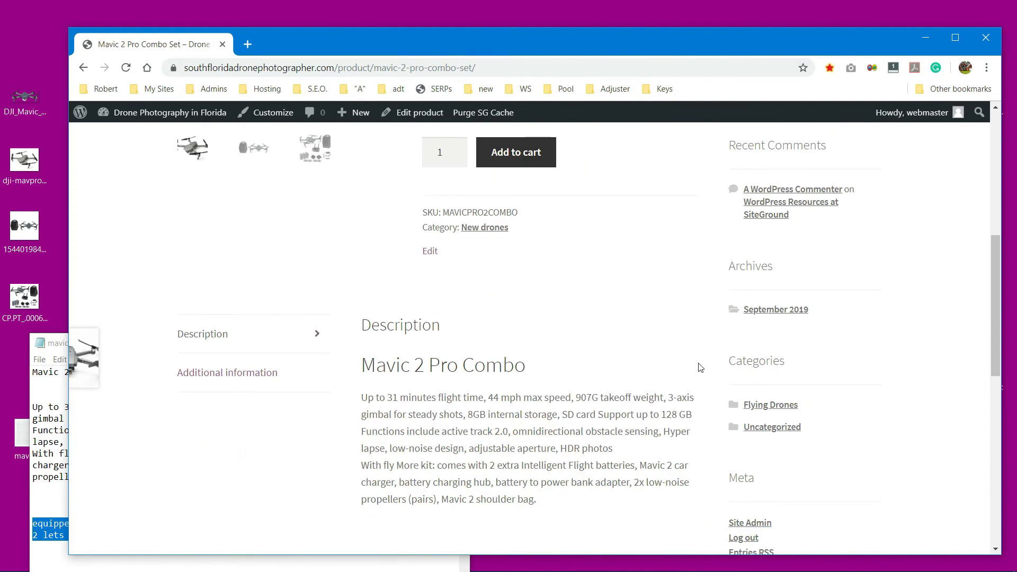
scroll(707, 369, down, 4)
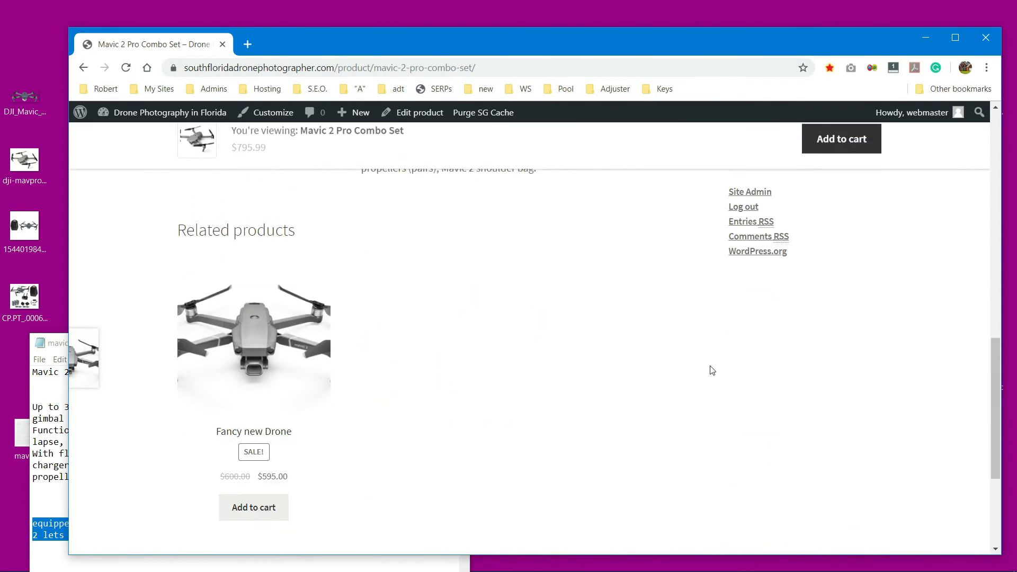
scroll(710, 369, up, 14)
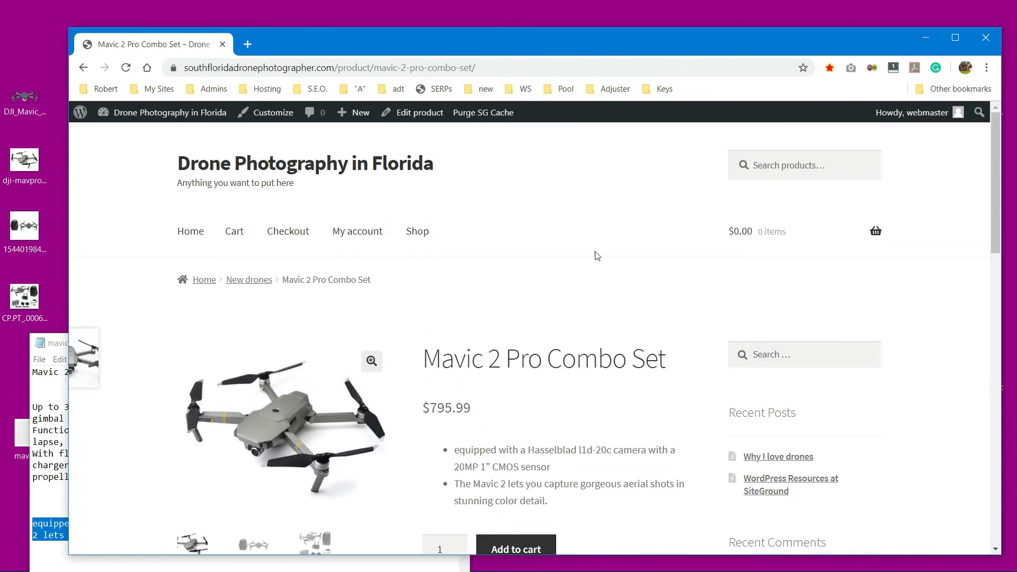
- Reopen the product for editing and append "Set" to the "Mavic 2 Pro Combo" heading in the description
click(412, 112)
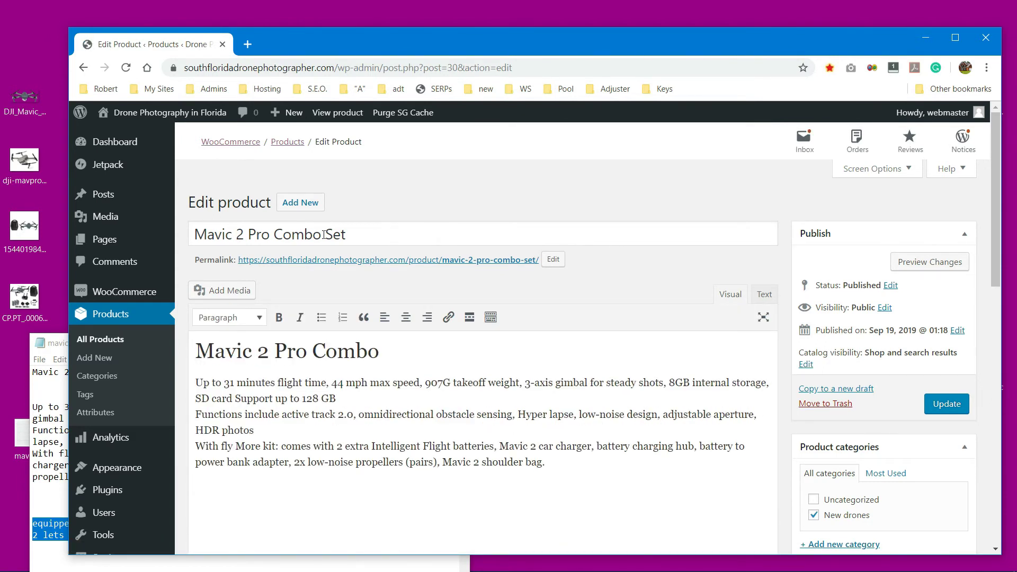
click(388, 353)
text(Setr)
key(BackSpace)
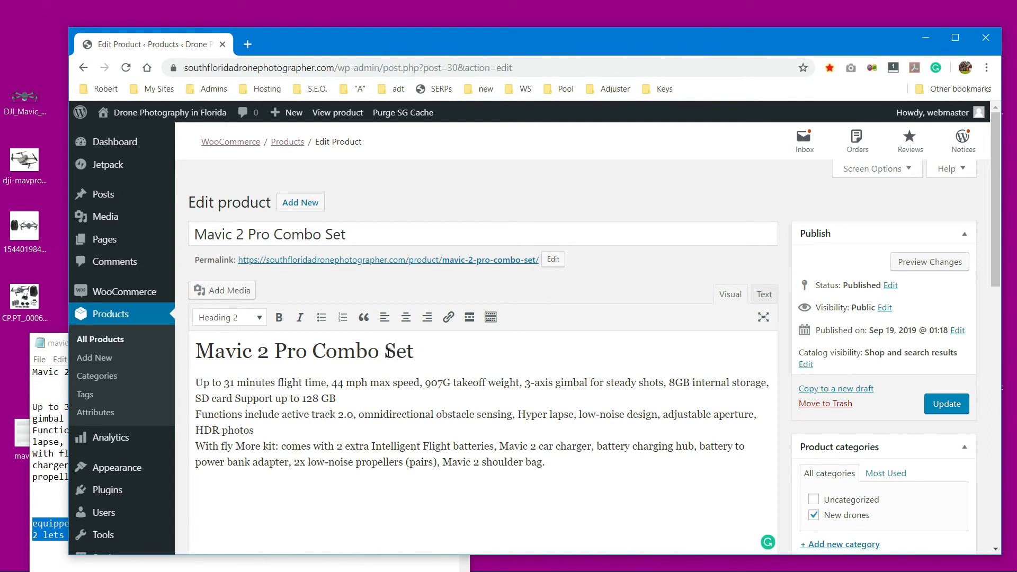
- Save the product update and open its store page again
click(941, 412)
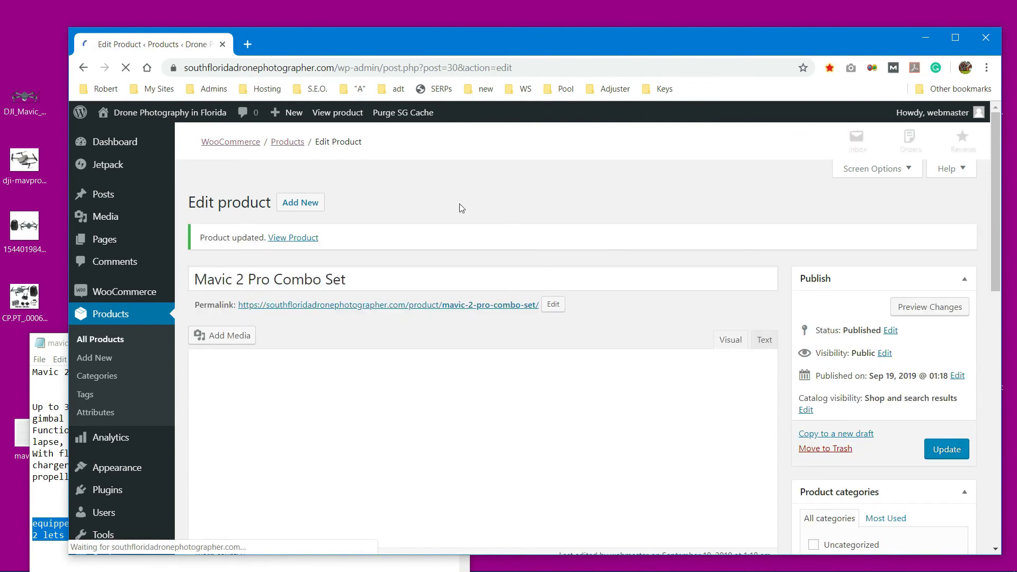
click(307, 239)
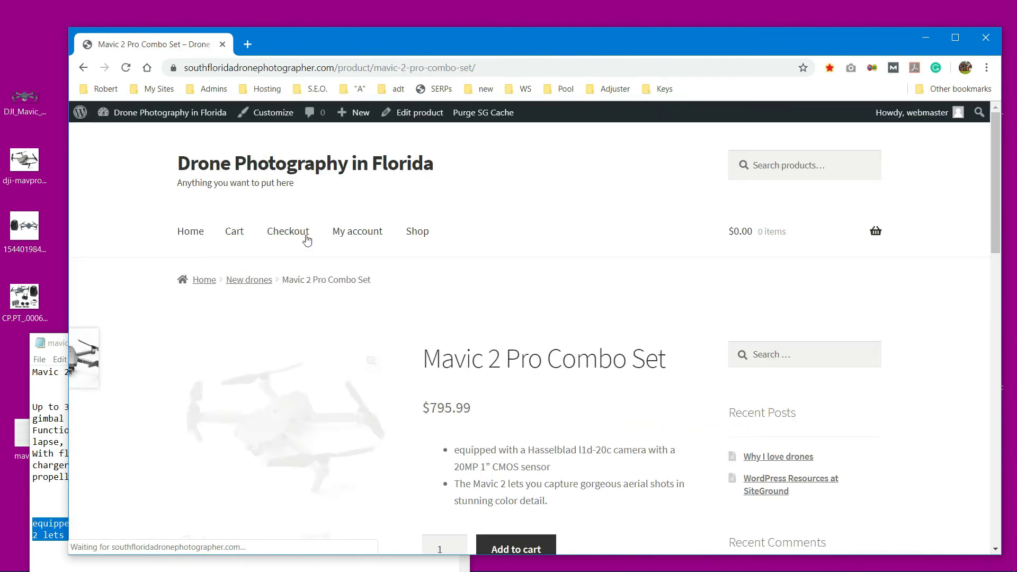